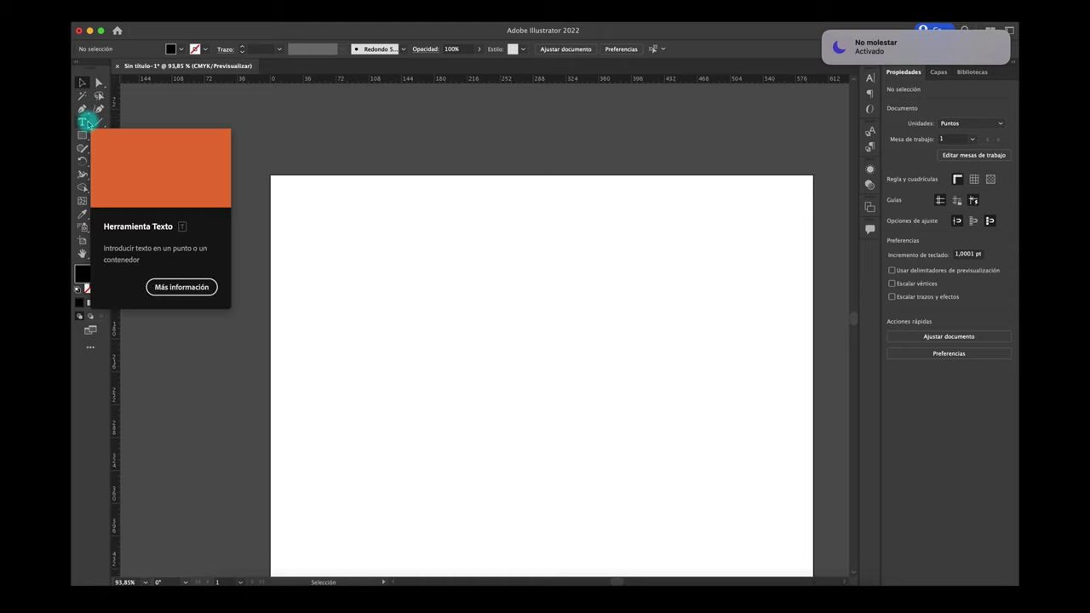
- Add a 'Lorem ipsum' point-text heading and a placeholder-filled area-text box below it
left_click(86, 124)
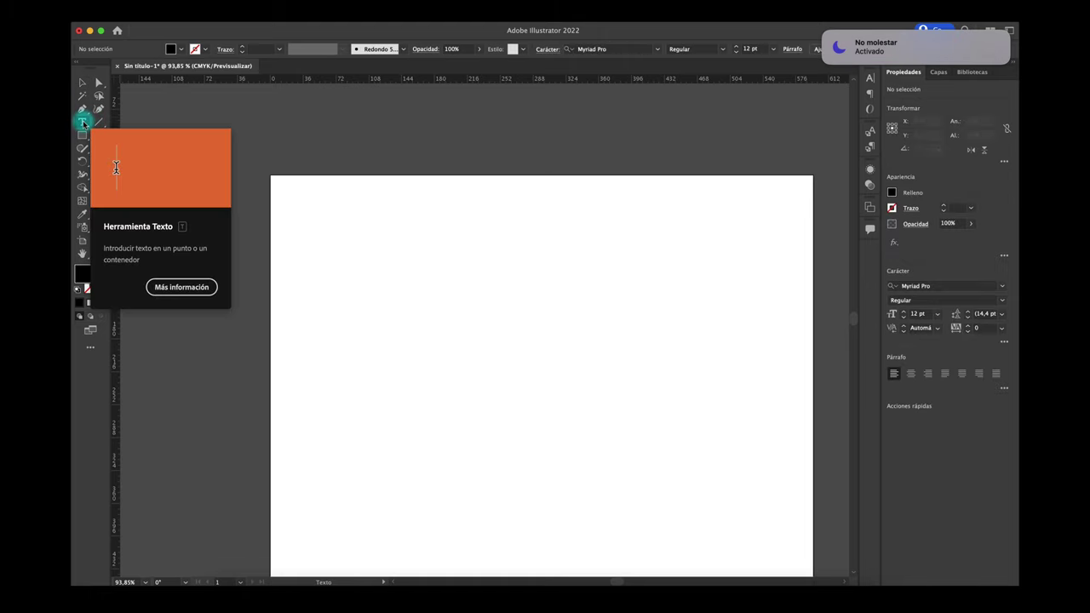
left_click(366, 242)
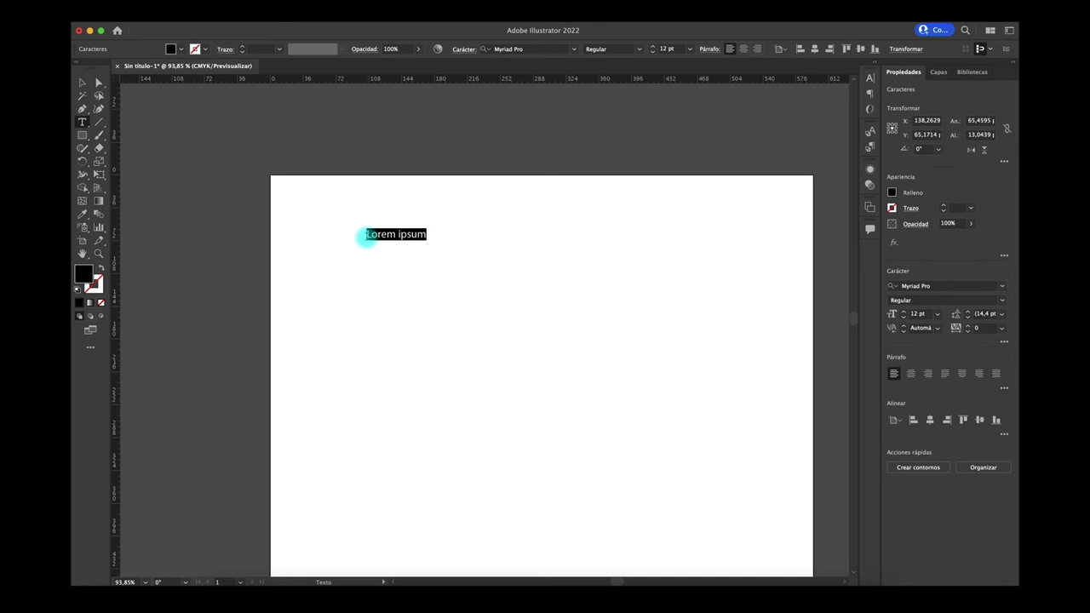
left_click_drag(367, 263, 742, 485)
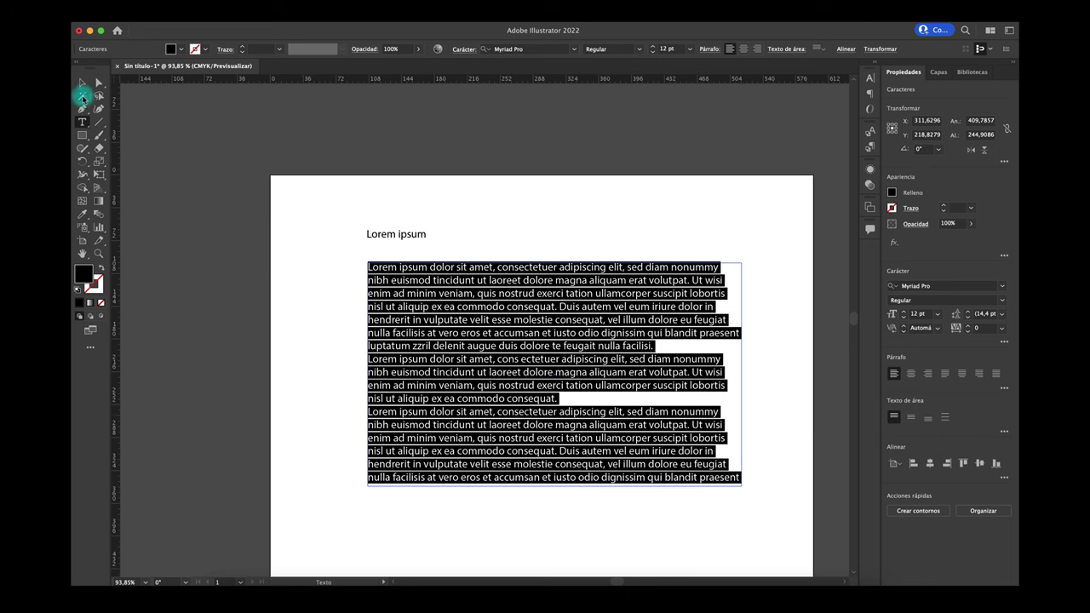
left_click(85, 84)
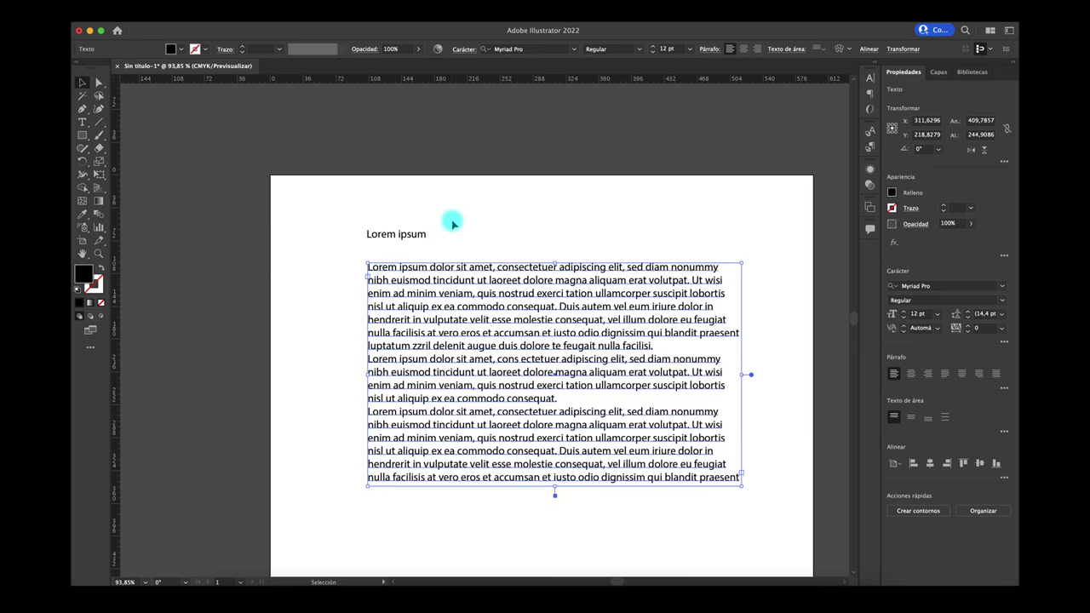
- Scale the 'Lorem ipsum' heading up to about 20.24 pt using its bounding-box handles
scroll(452, 223, "up", 3)
scroll(443, 225, "up", 3)
left_click(387, 248)
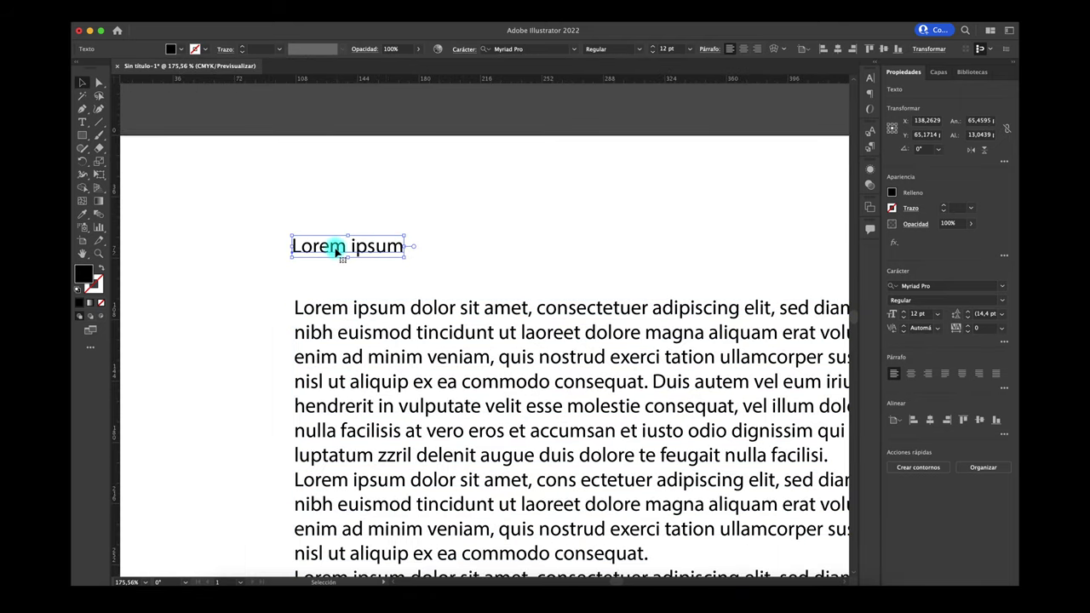
scroll(341, 243, "up", 1)
scroll(349, 233, "up", 2)
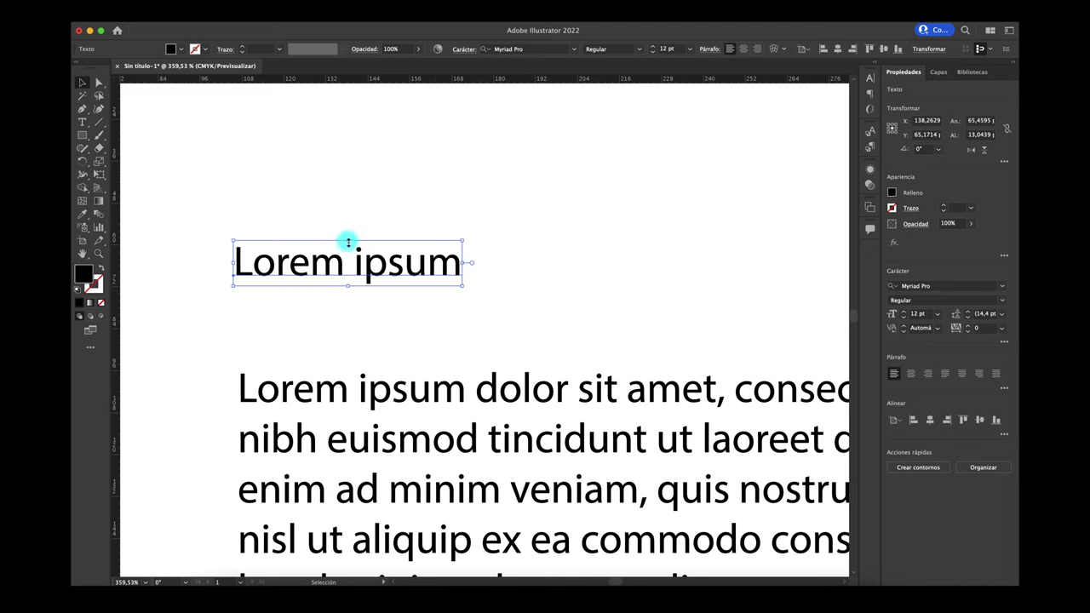
mouse_move(347, 241)
left_mouse_down()
mouse_move(360, 137)
mouse_move(358, 151)
left_mouse_up()
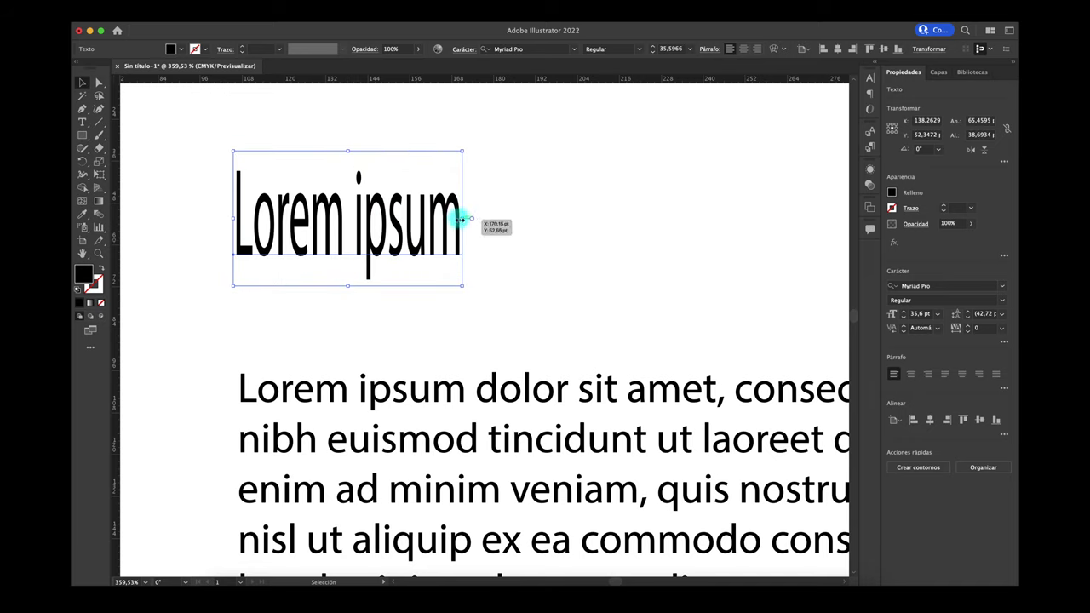
mouse_move(462, 218)
left_mouse_down()
mouse_move(372, 217)
mouse_move(795, 218)
left_mouse_up()
mouse_move(515, 289)
left_mouse_down()
mouse_move(501, 214)
mouse_move(502, 227)
left_mouse_up()
scroll(472, 271, "down", 2)
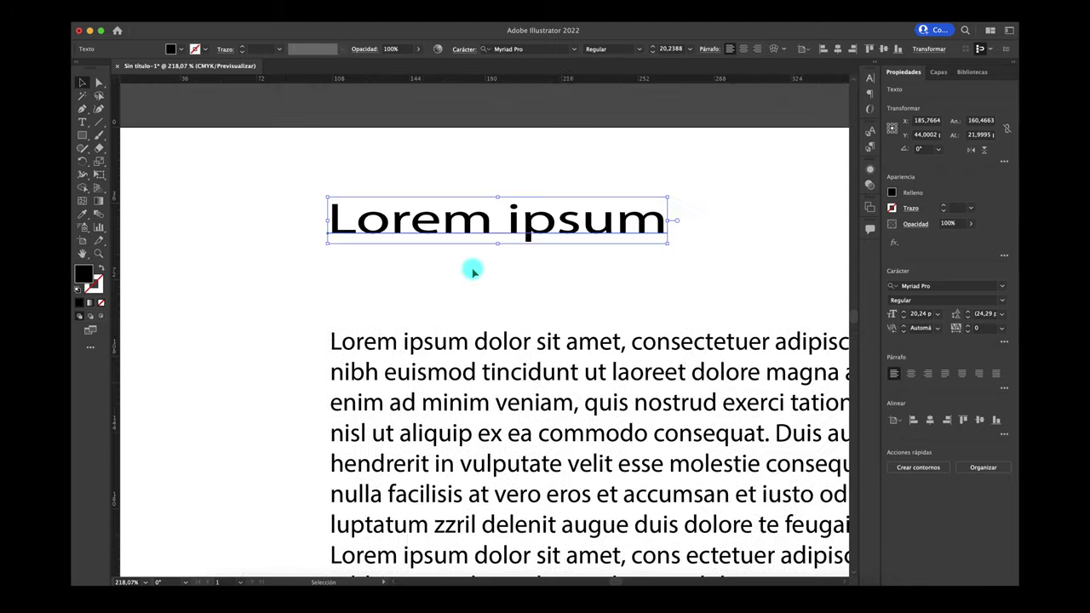
scroll(474, 268, "down", 1)
scroll(534, 364, "down", 1)
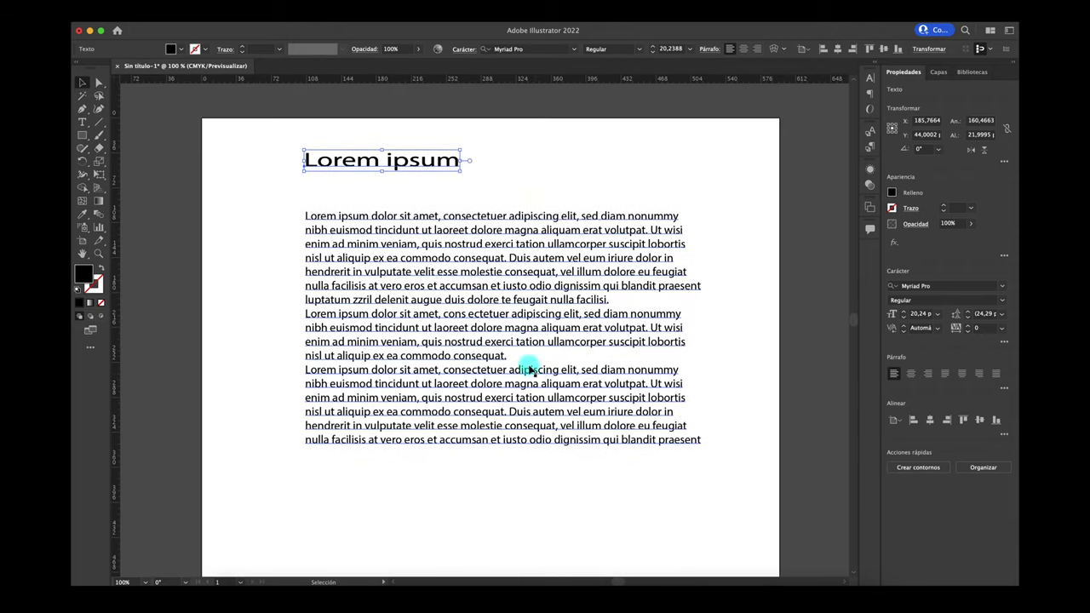
- Narrow the placeholder text frame into a tall column about 154 pt wide
left_click(512, 355)
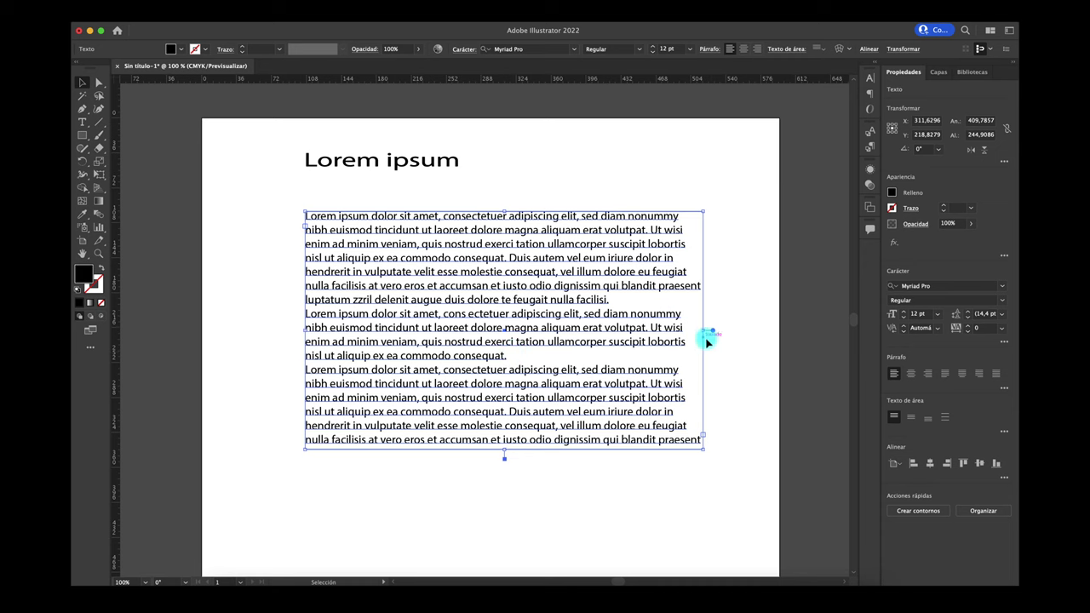
left_click_drag(702, 331, 471, 333)
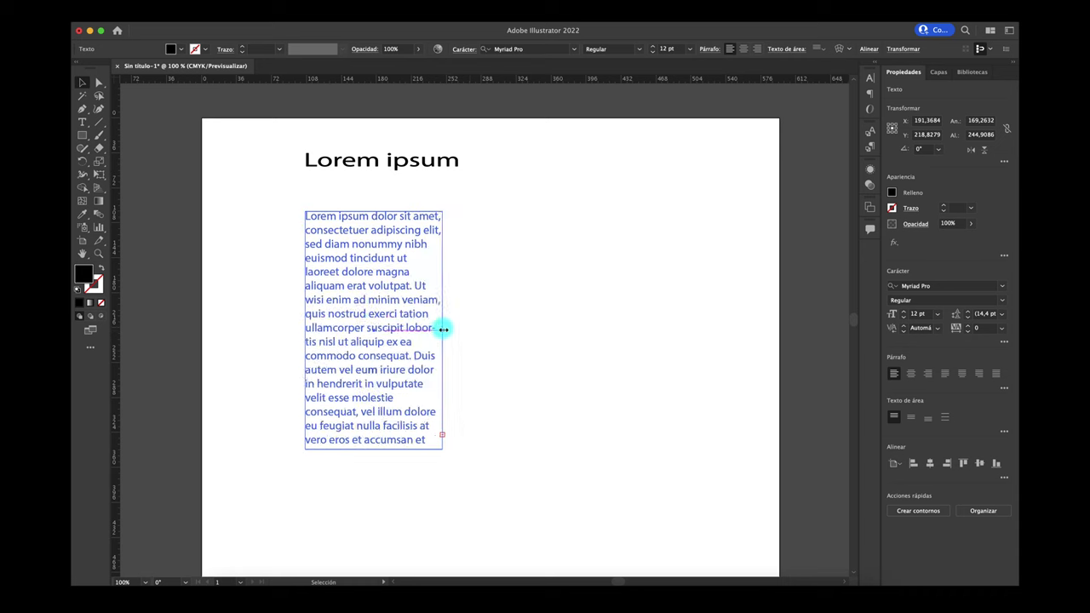
left_click_drag(470, 333, 457, 327)
scroll(502, 386, "left", 2)
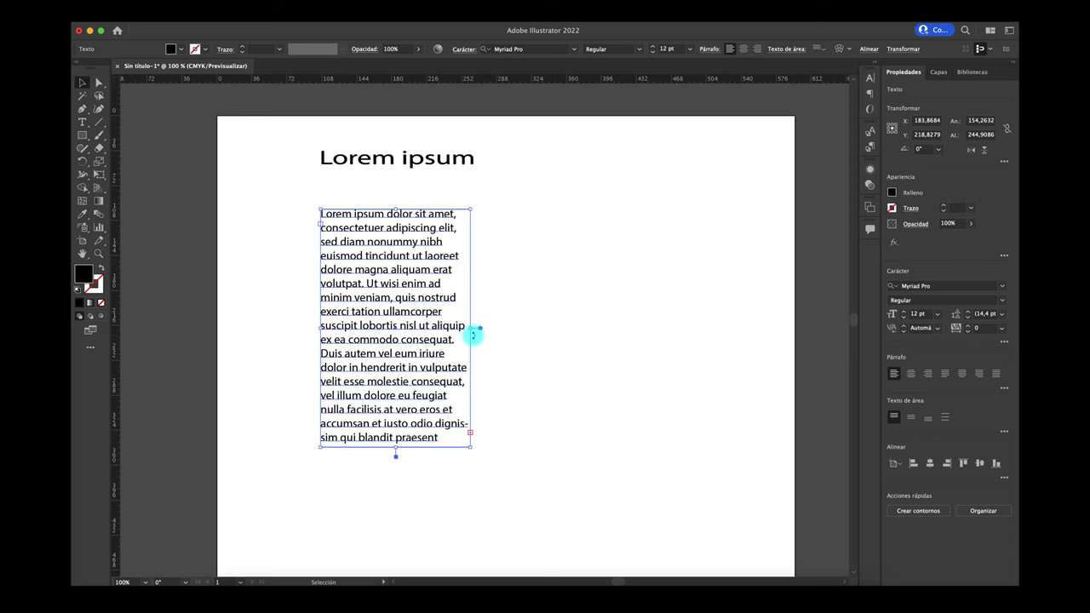
scroll(464, 358, "up", 2)
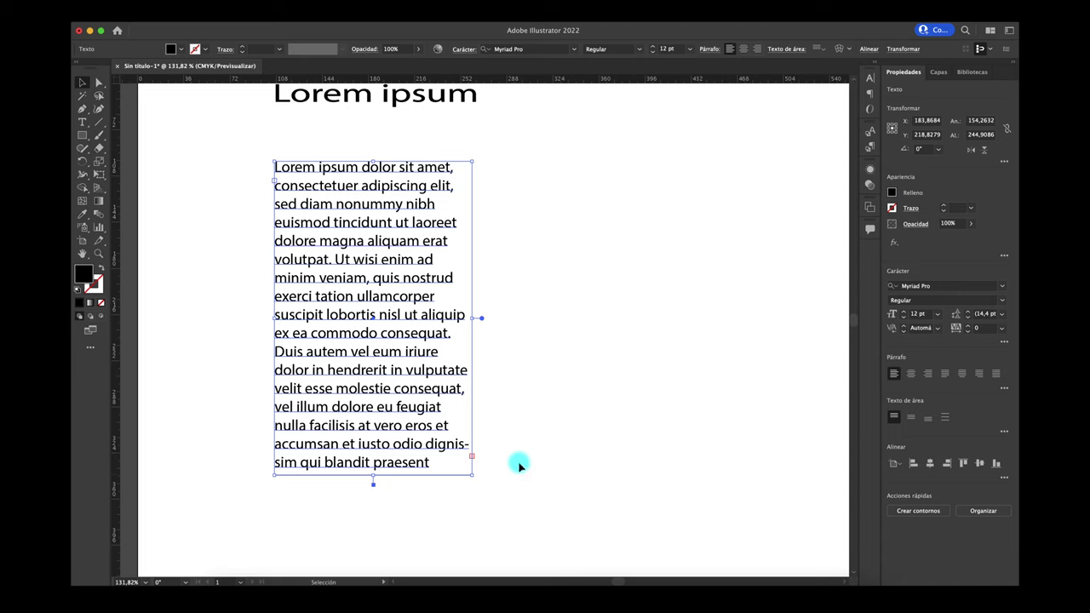
- Thread the overflowing text into a second and a third linked column beside the first
left_click(471, 457)
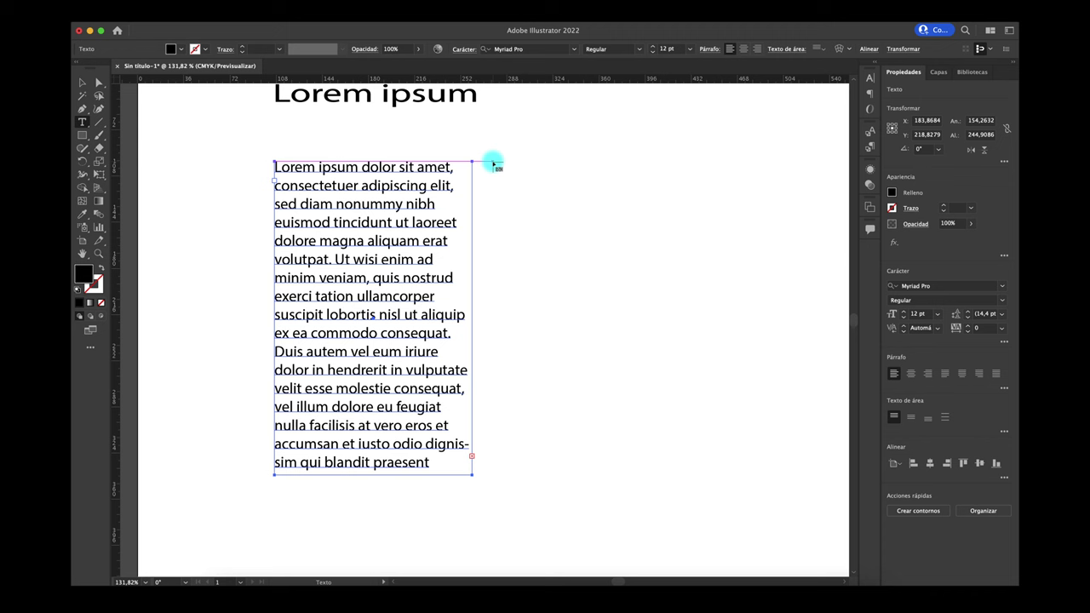
left_click(493, 162)
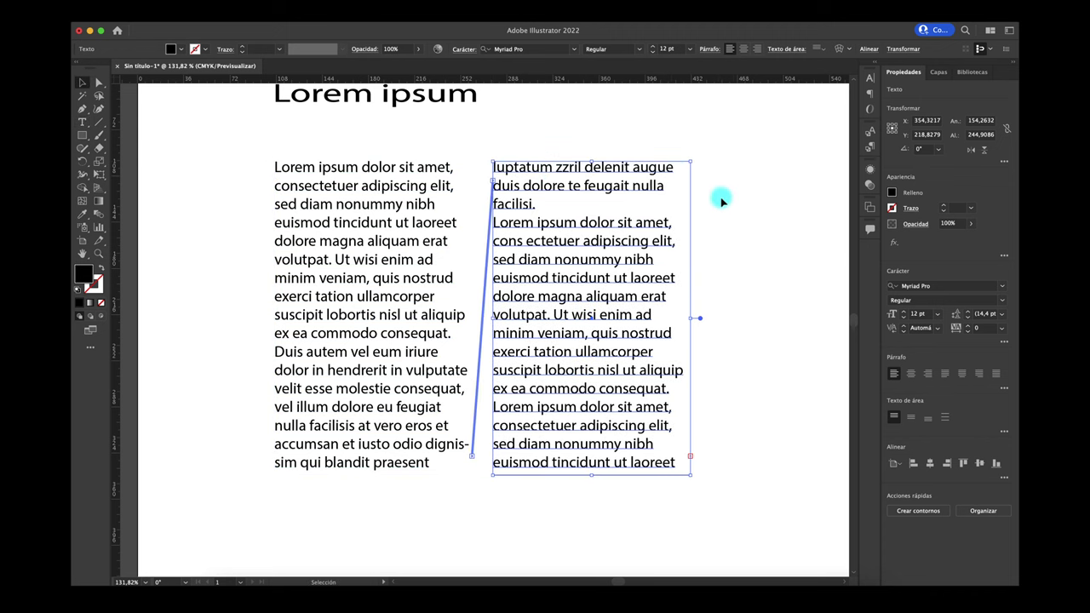
scroll(730, 280, "right", 1)
scroll(712, 309, "right", 4)
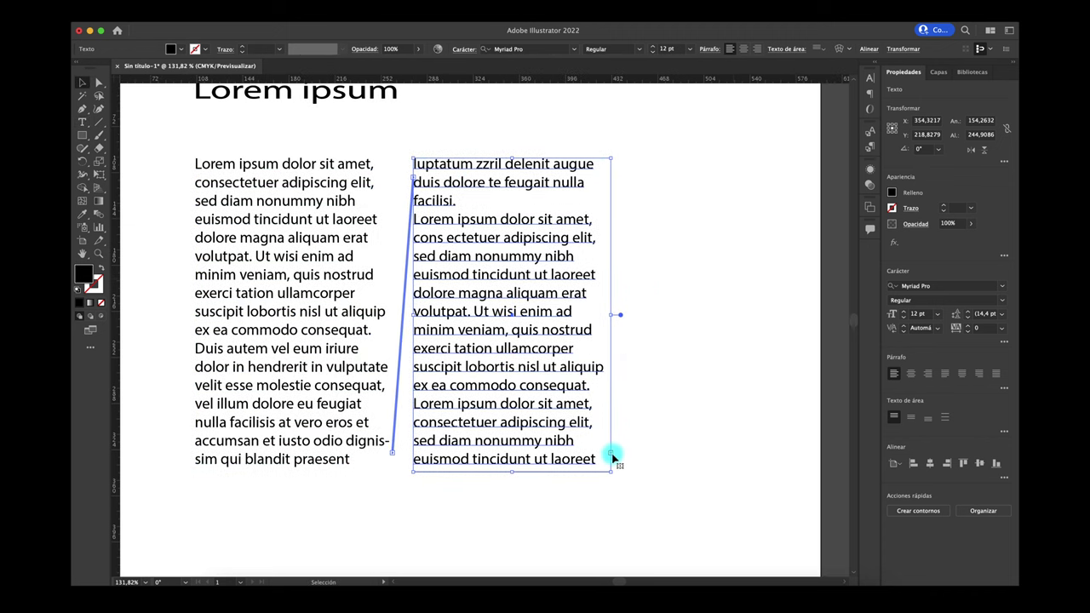
key("t")
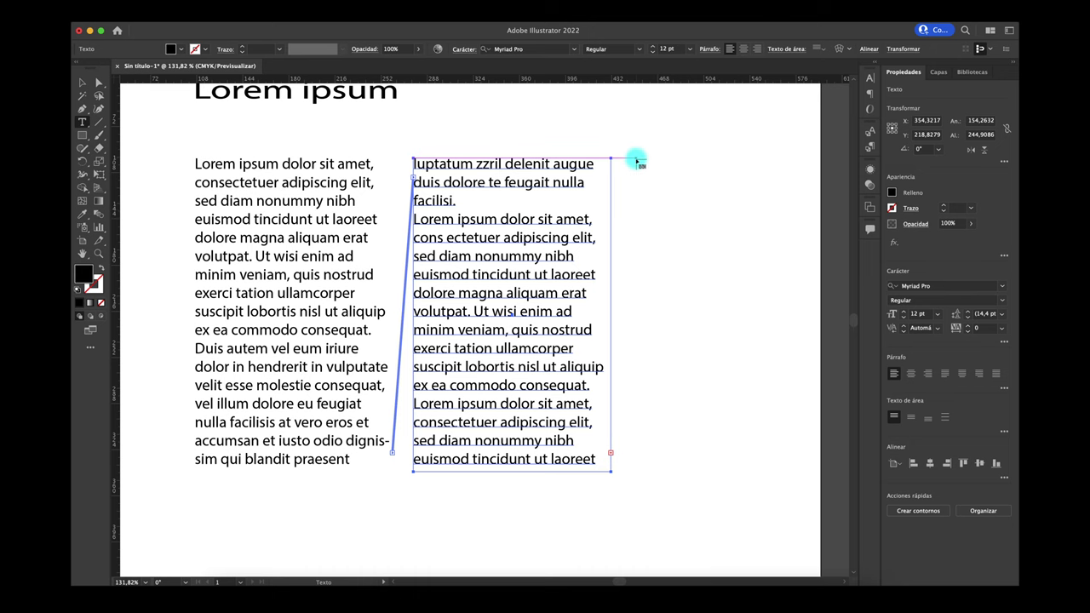
left_click(637, 161)
scroll(673, 302, "down", 3)
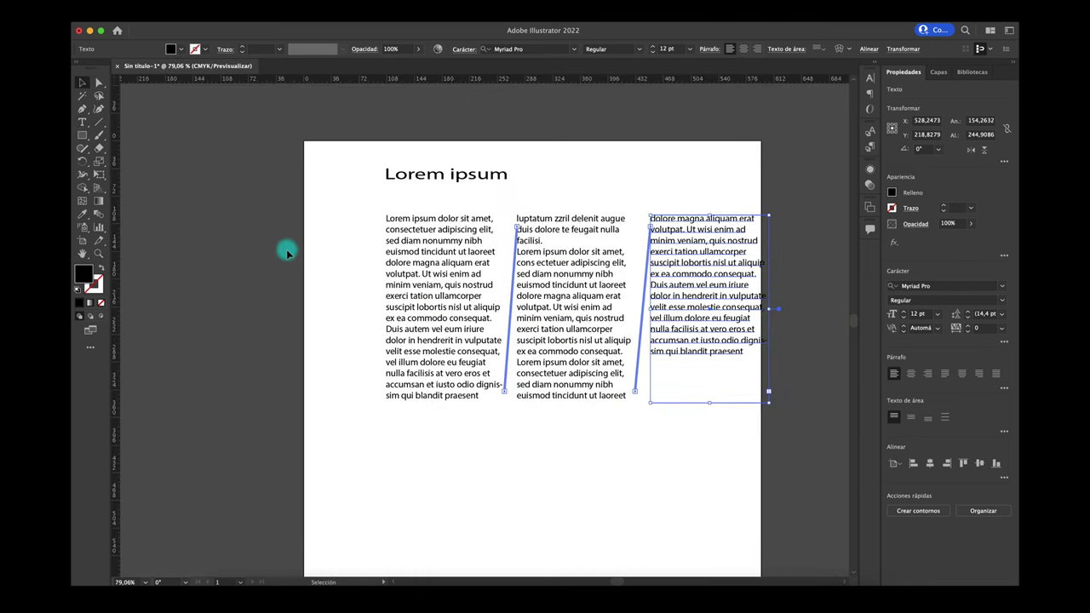
- Reposition the three threaded text columns closer together on the page
left_click_drag(407, 290, 369, 307)
left_click_drag(556, 301, 514, 400)
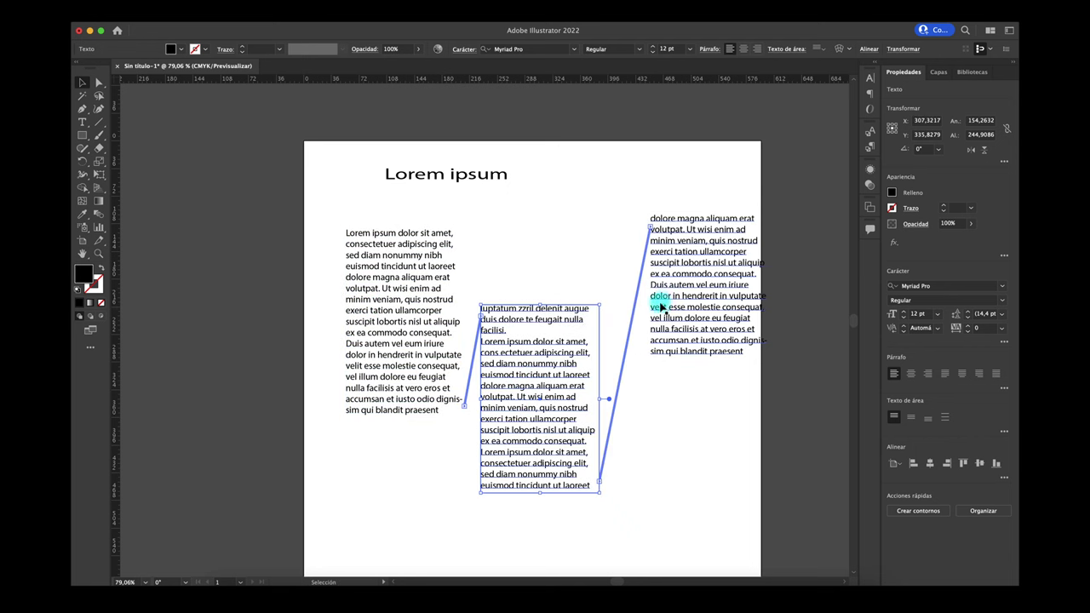
left_click_drag(659, 304, 616, 293)
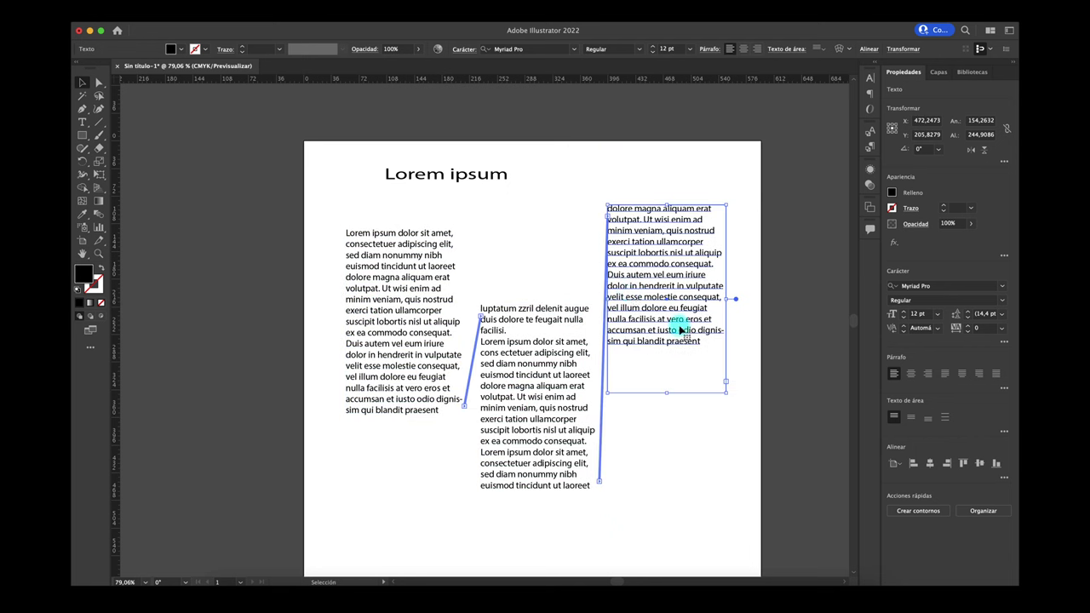
left_click_drag(681, 335, 691, 353)
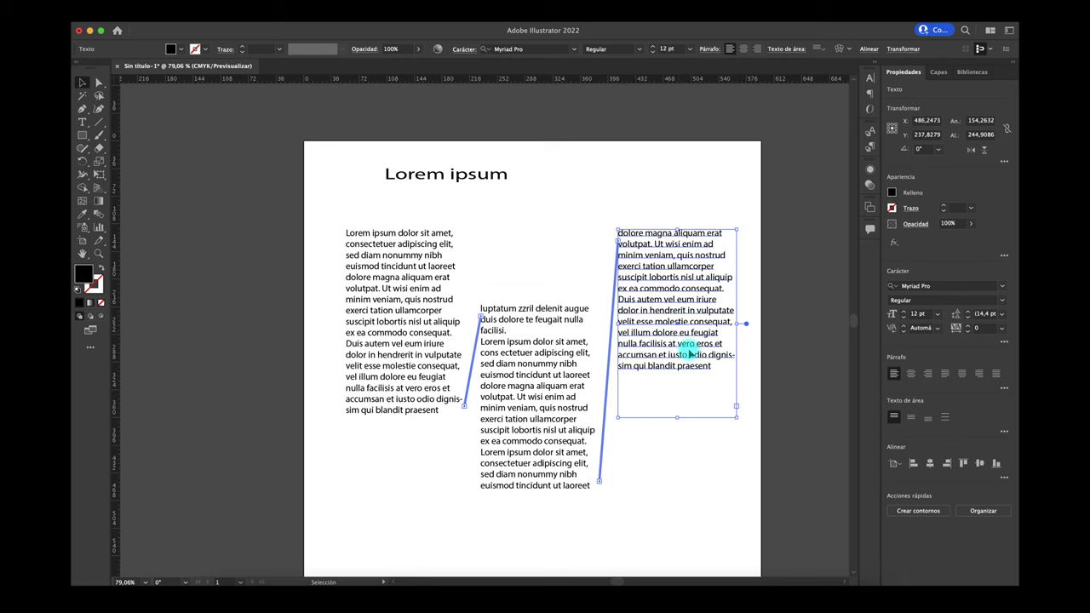
- Lengthen the first column, then extend and widen the middle one until it holds all leftover text
left_click(372, 356)
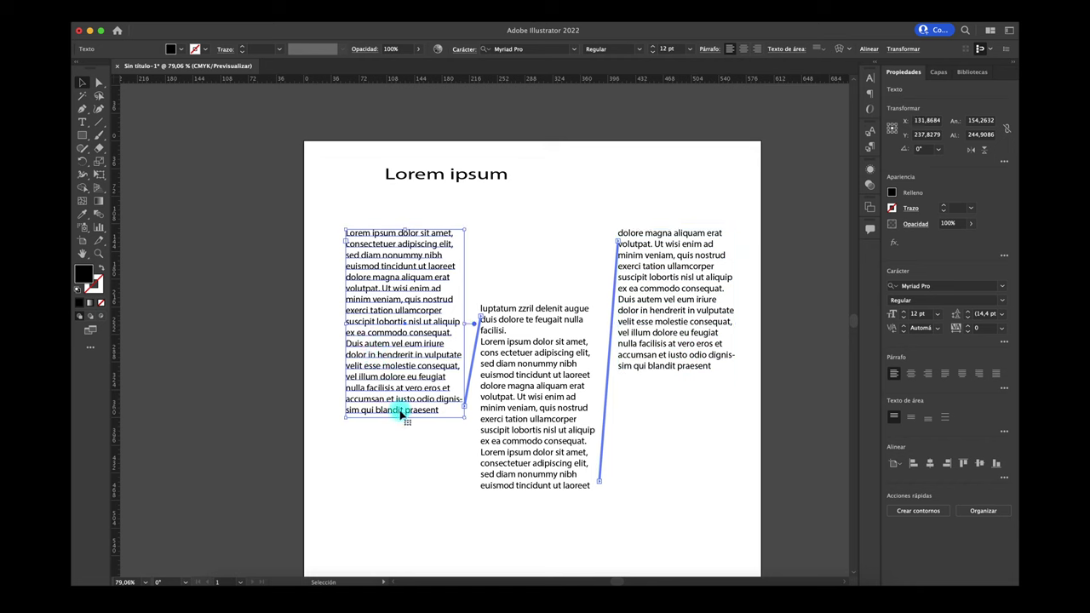
left_click_drag(406, 421, 411, 499)
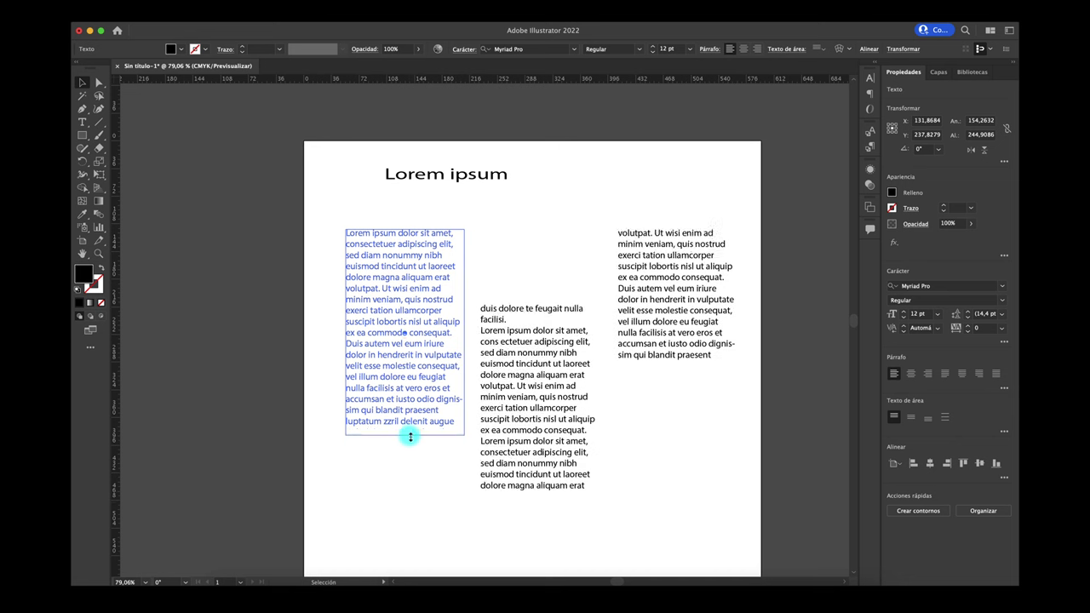
left_click_drag(411, 499, 412, 437)
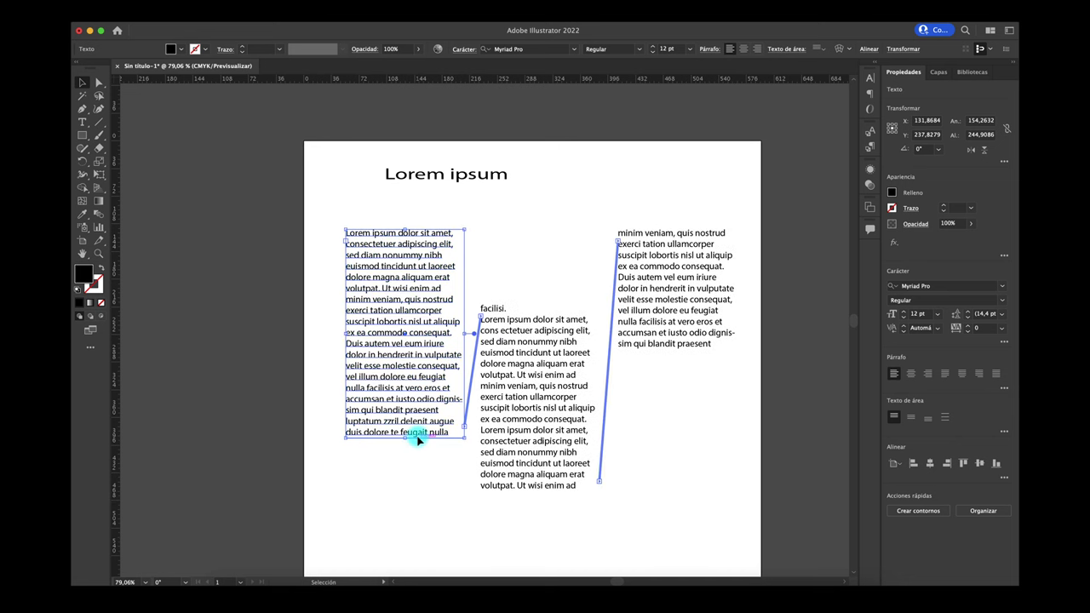
left_click(554, 307)
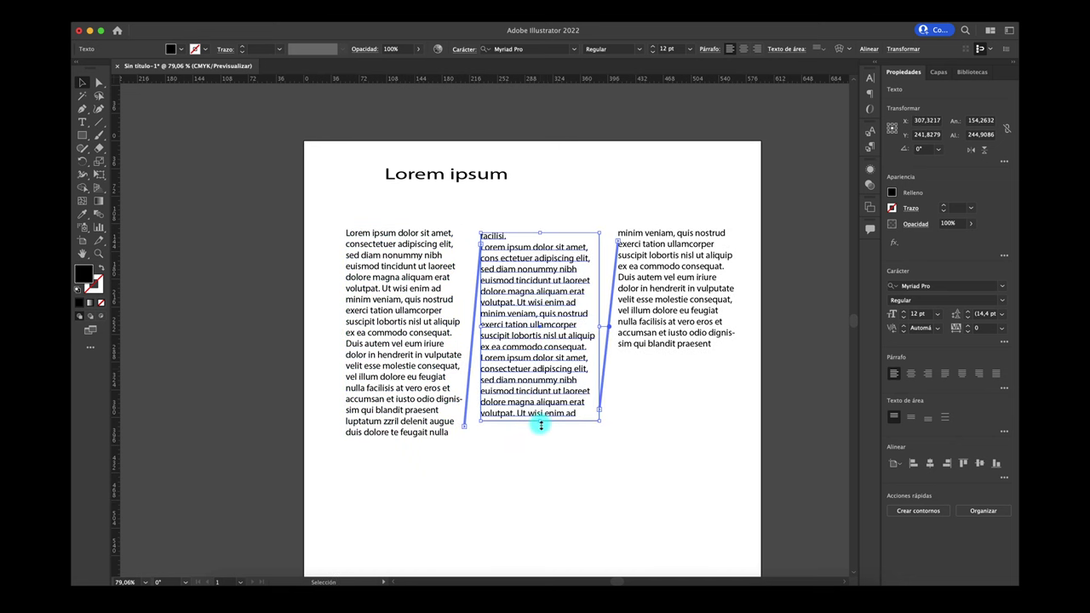
left_click_drag(541, 423, 538, 502)
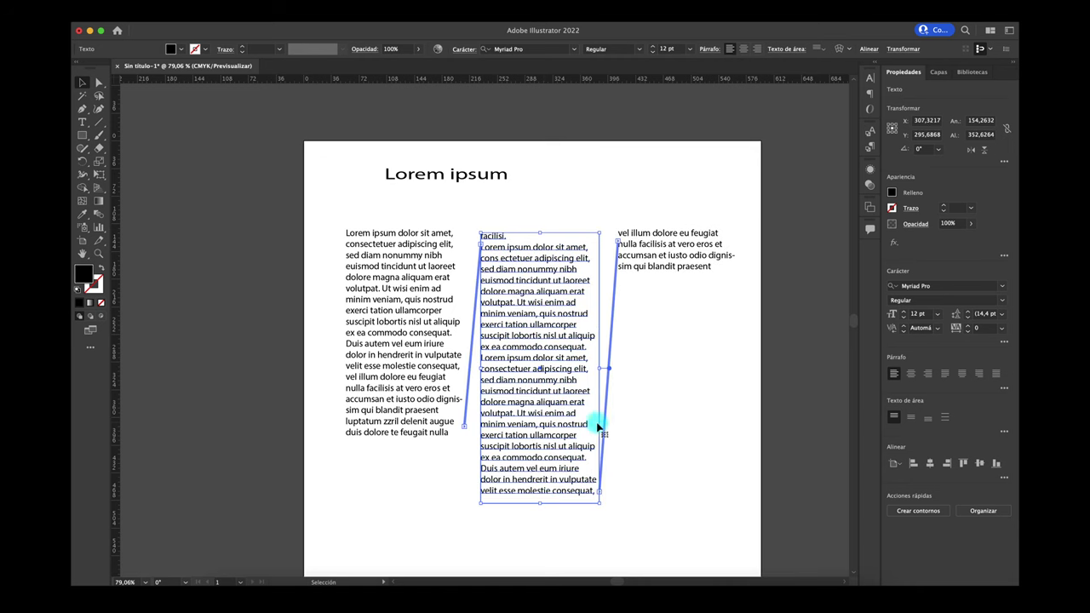
left_click_drag(599, 370, 663, 372)
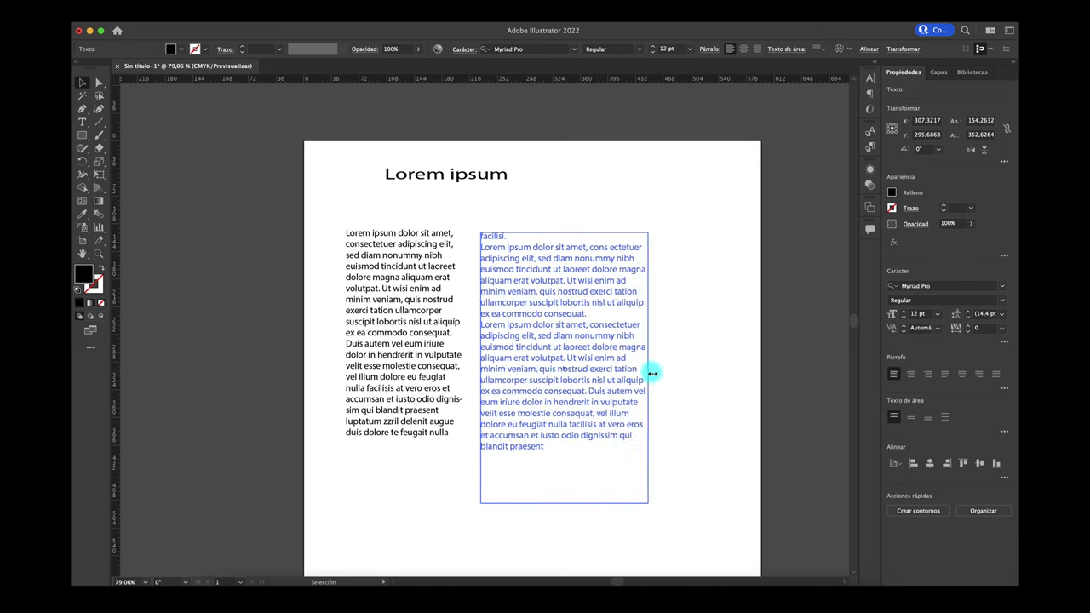
left_click(665, 370)
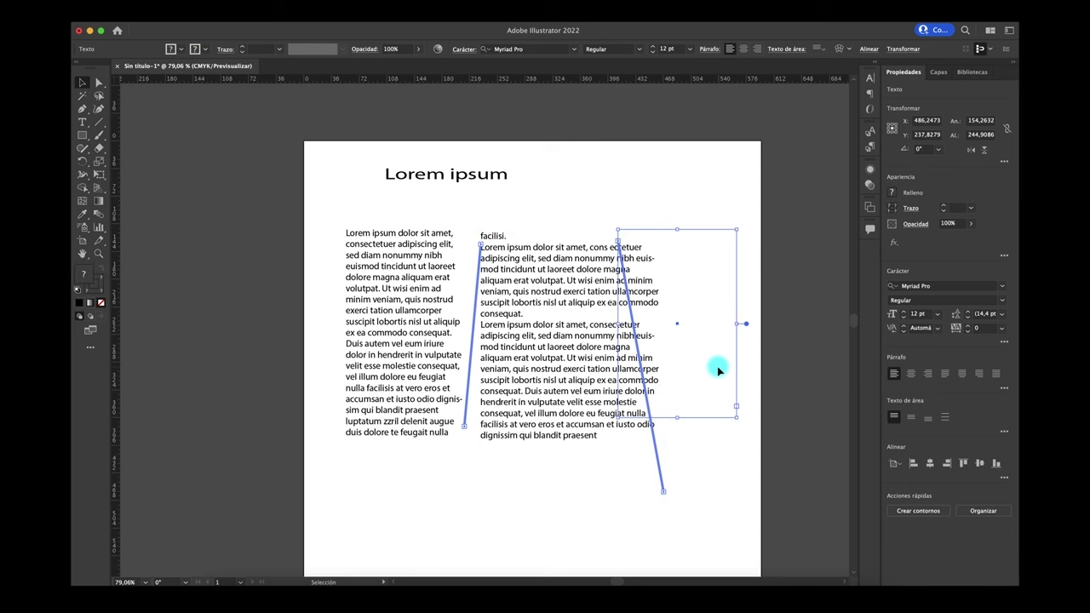
- Delete the empty third frame, the threaded columns and the 'Lorem ipsum' title
key("Delete")
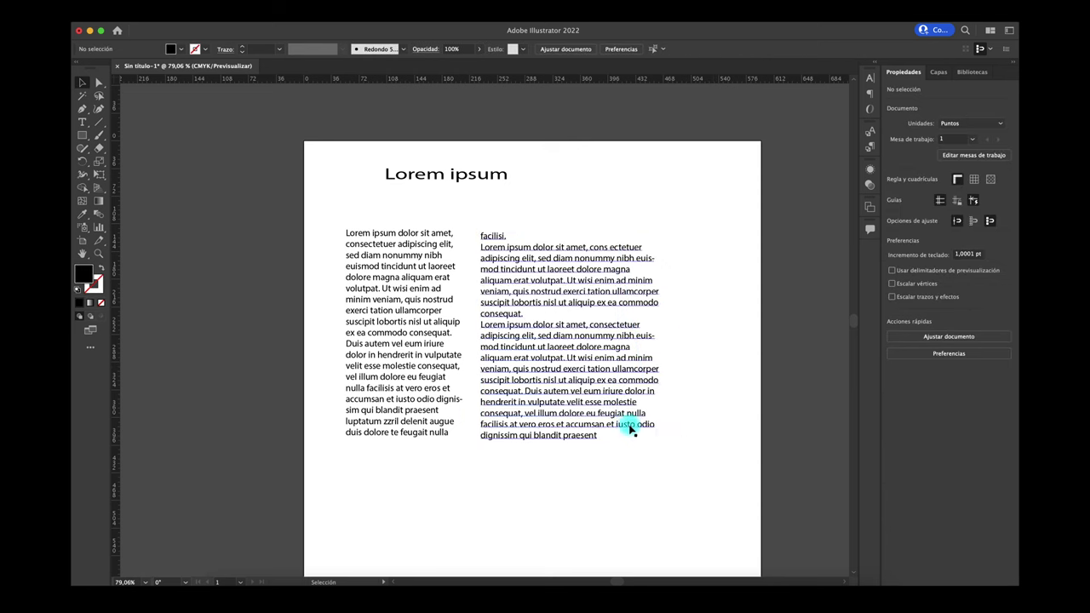
scroll(564, 337, "up", 2)
scroll(564, 337, "up", 2)
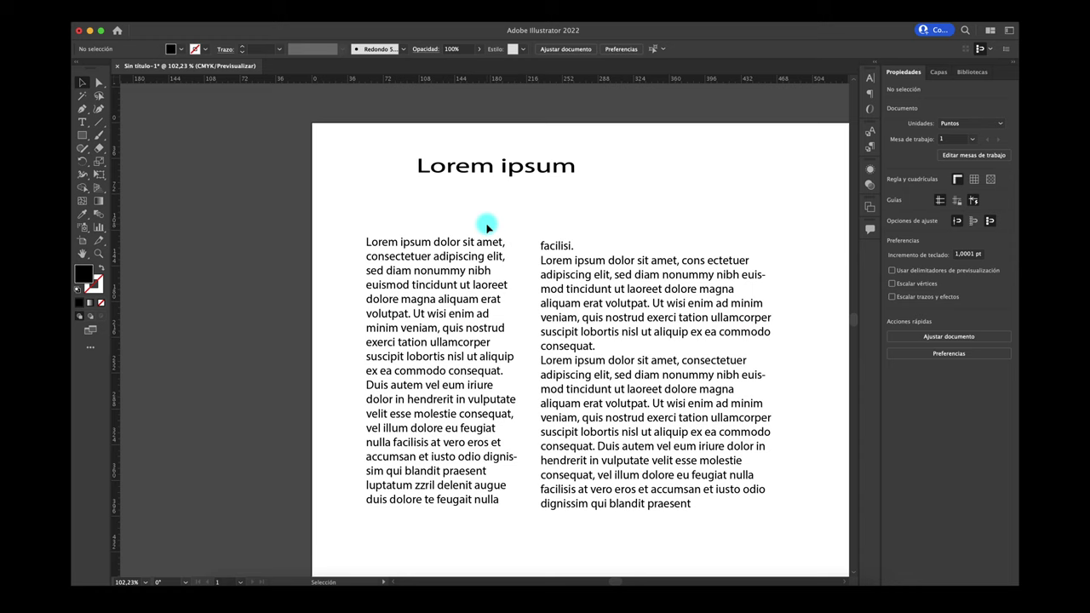
scroll(486, 223, "down", 3)
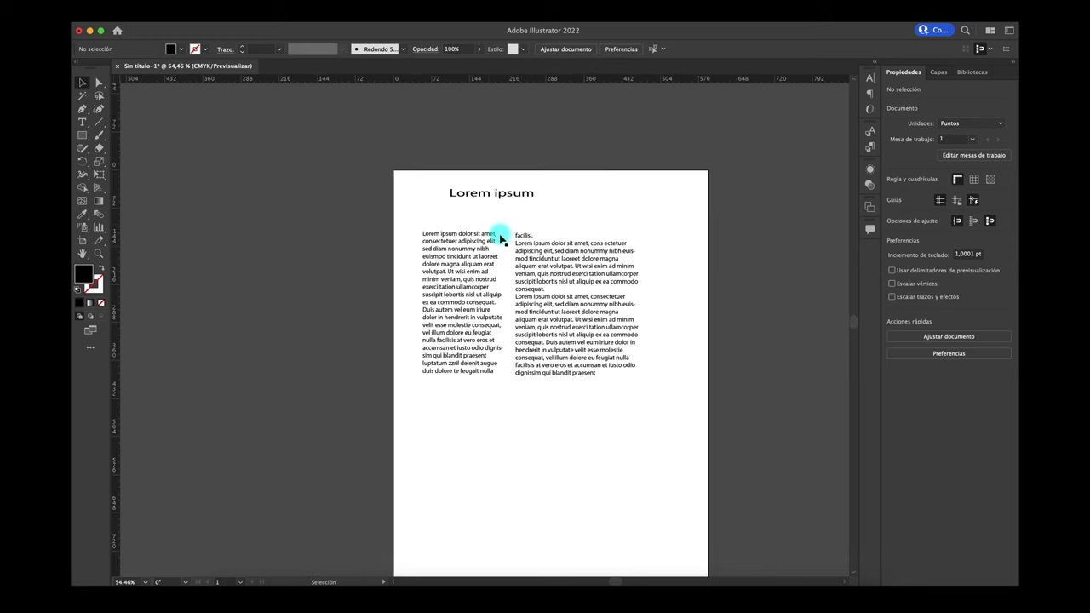
left_click(440, 354)
key("Delete")
left_click_drag(428, 179, 612, 285)
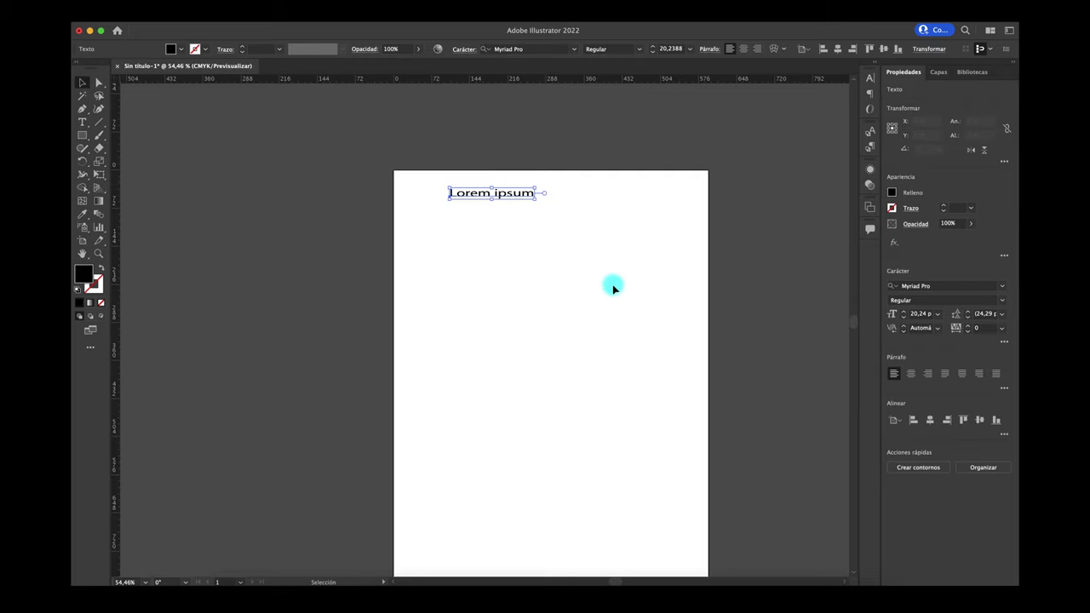
key("Delete")
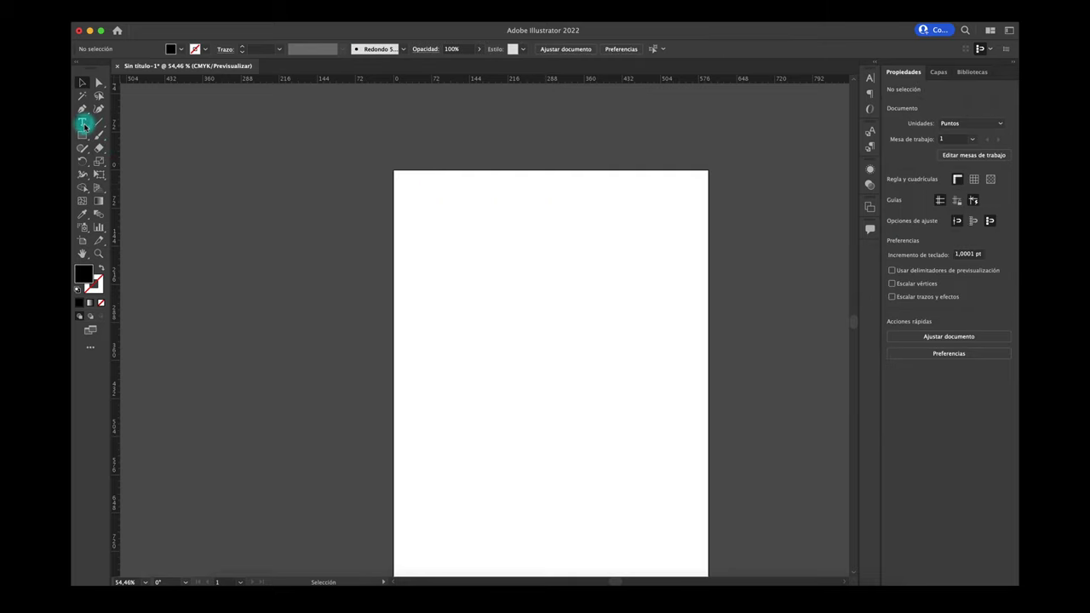
- Add a new 12 pt 'Lorem ipsum' heading and a placeholder area-text block below it
left_click(83, 122)
left_click(471, 212)
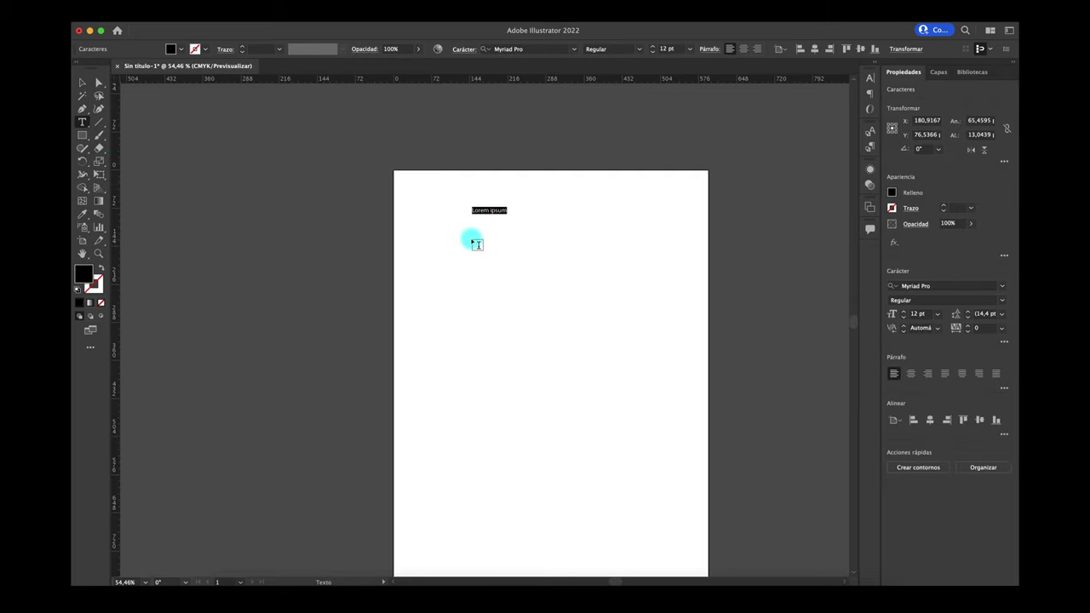
left_click_drag(472, 242, 639, 383)
scroll(521, 203, "up", 5)
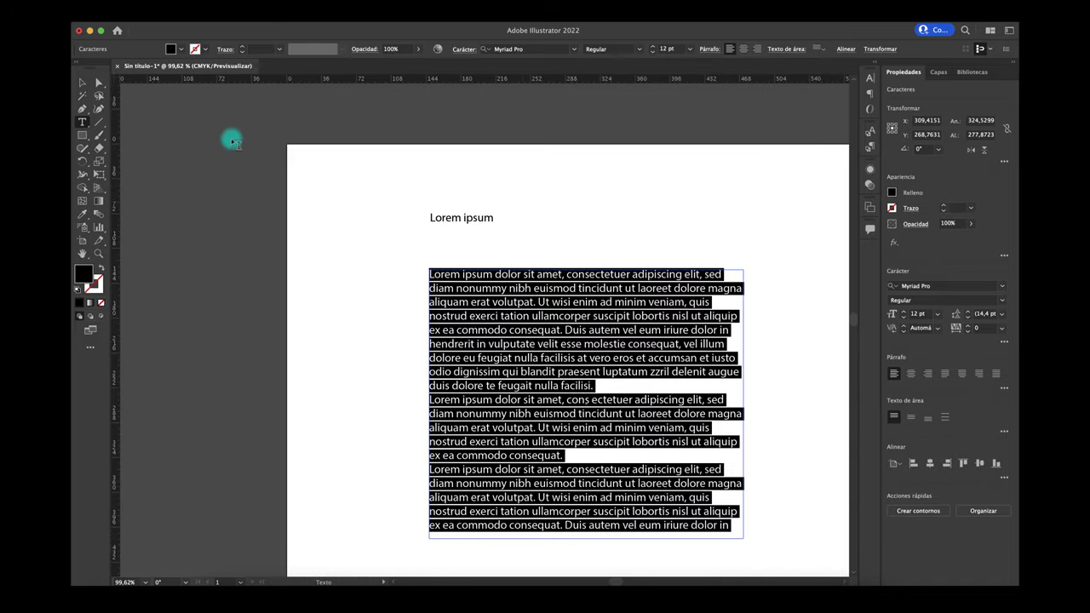
left_click(82, 82)
scroll(446, 161, "up", 2)
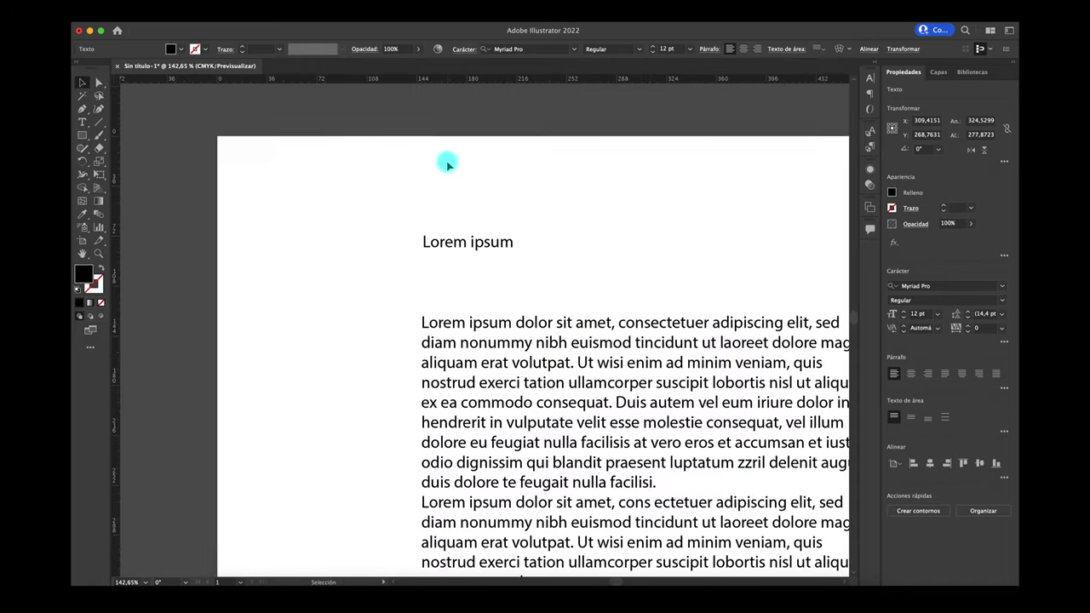
- Convert the 'Lorem ipsum' heading to area text and enlarge its frame to about 80 pt wide
left_click(481, 250)
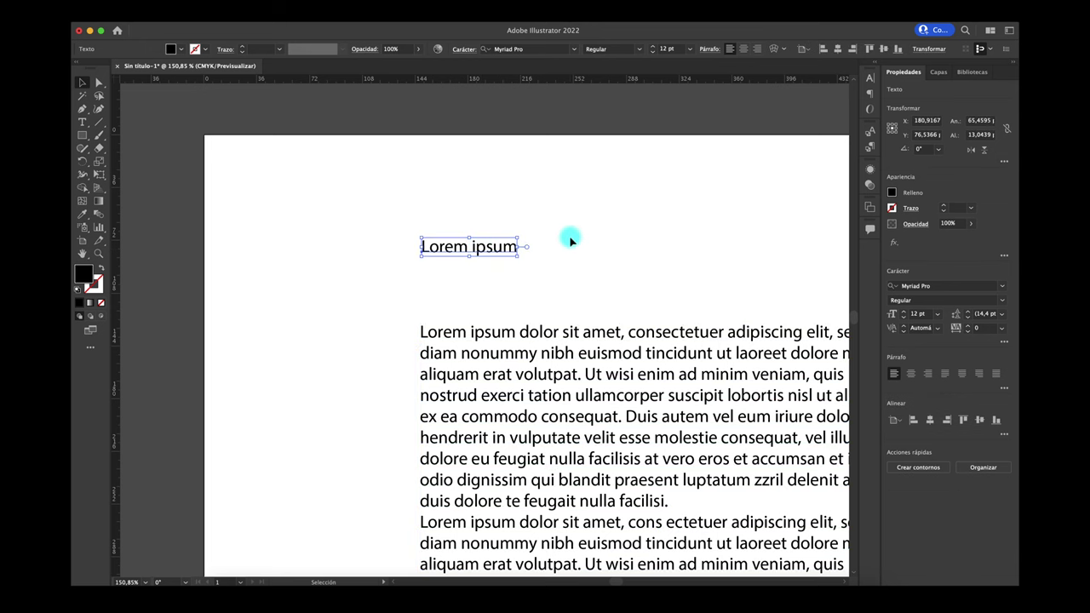
scroll(568, 237, "up", 3)
scroll(482, 255, "up", 4)
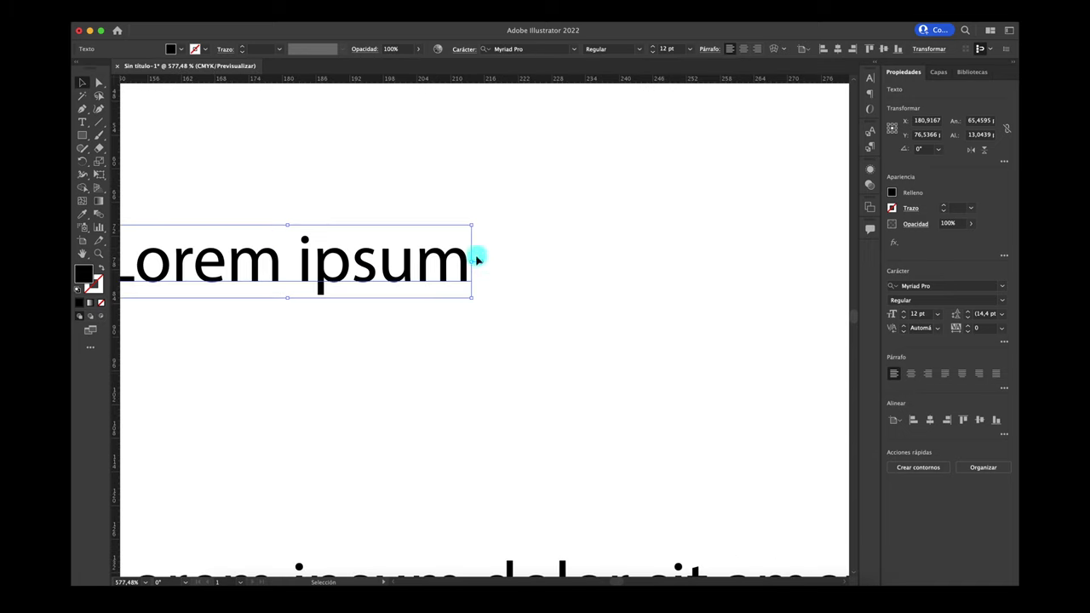
scroll(508, 278, "left", 3)
scroll(508, 278, "left", 2)
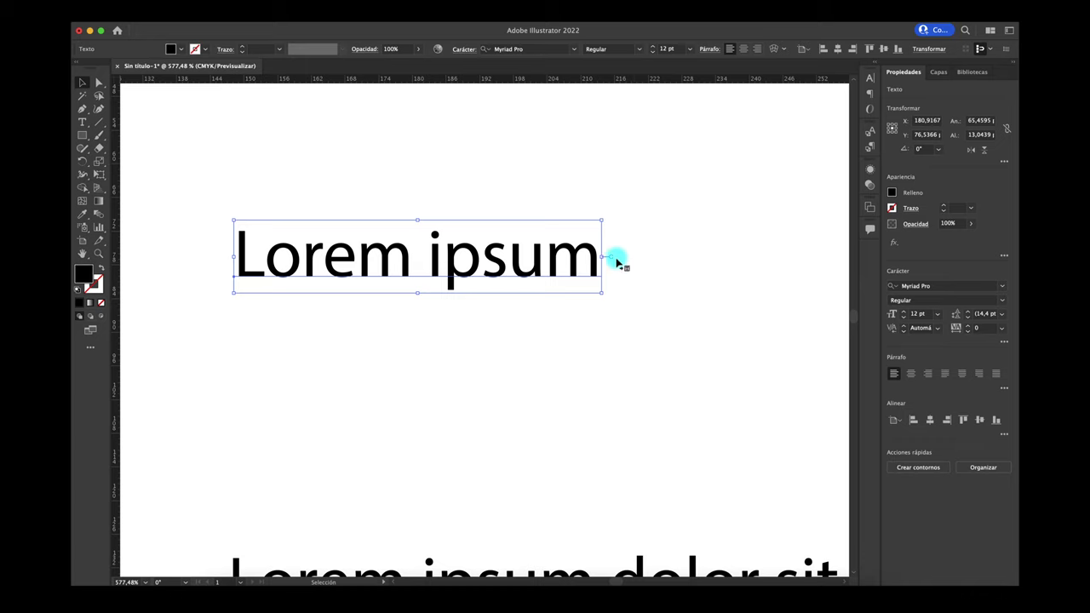
left_click(611, 257)
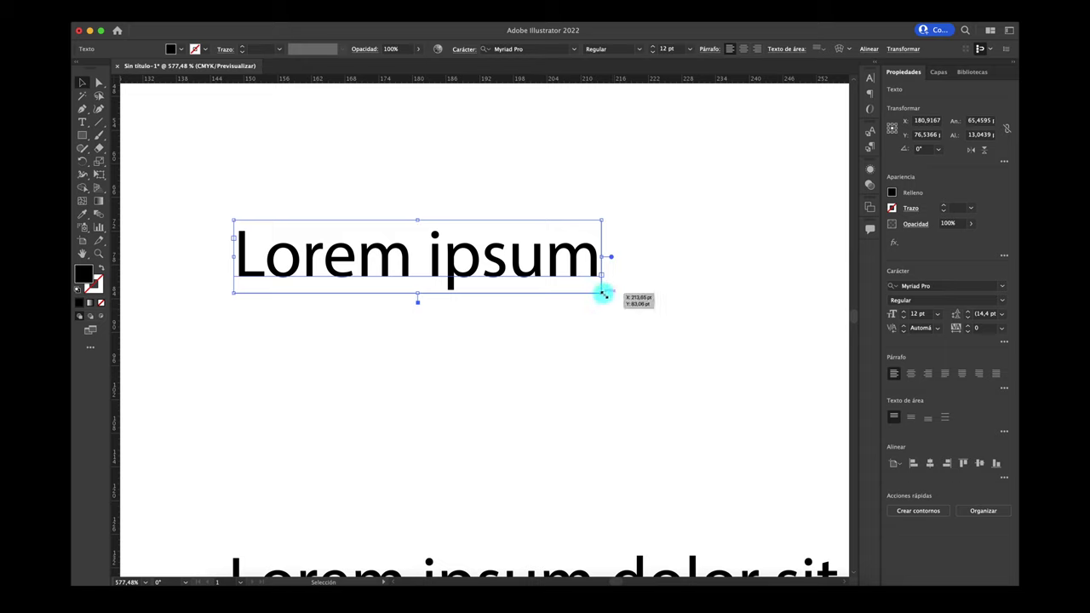
left_click_drag(602, 292, 682, 395)
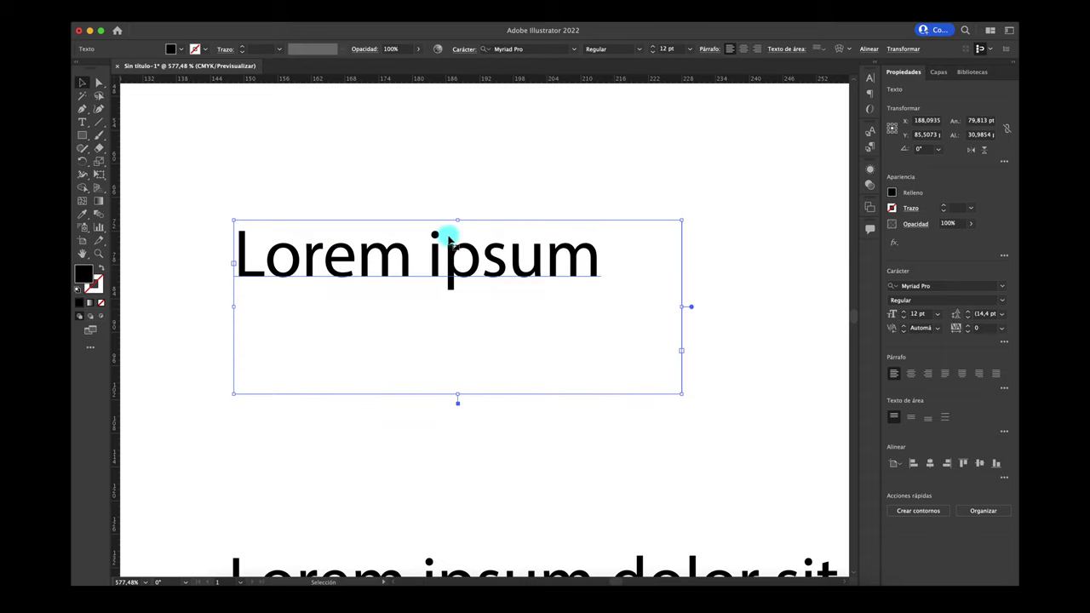
left_click_drag(457, 220, 438, 179)
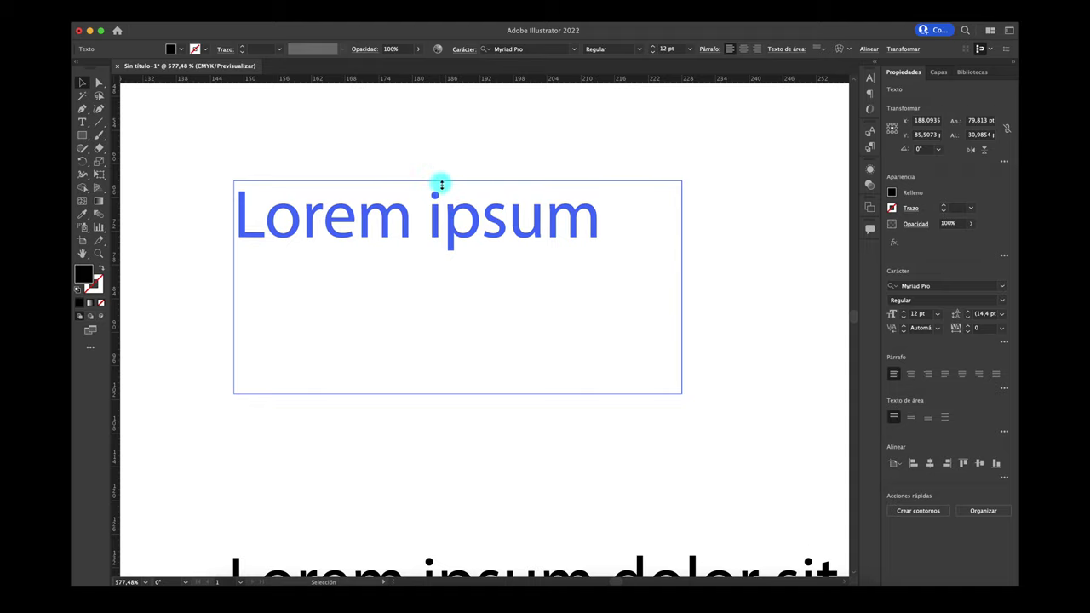
scroll(523, 284, "down", 5)
- Nudge the paragraph frame's right side so it measures about 325 × 272 pt
scroll(522, 285, "down", 3)
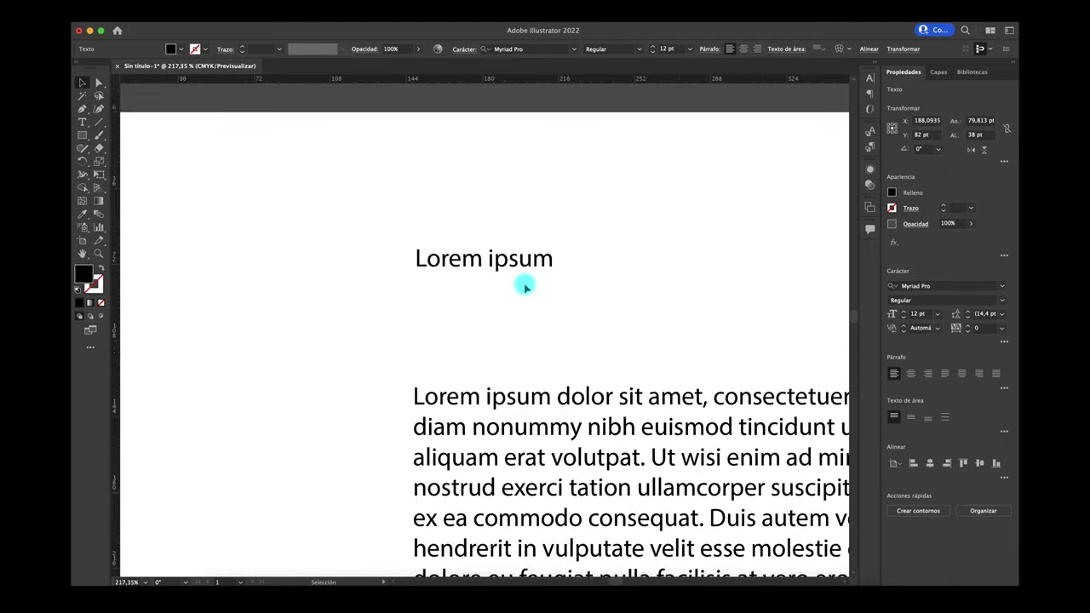
scroll(523, 284, "down", 1)
scroll(511, 286, "down", 1)
left_click(481, 292)
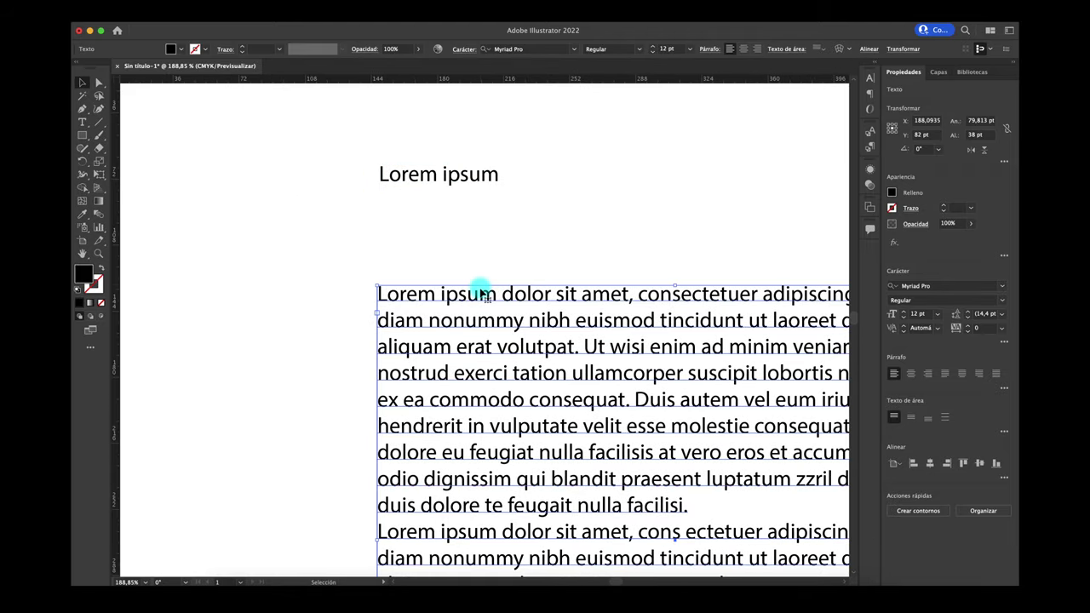
scroll(540, 341, "down", 2)
scroll(541, 343, "down", 3)
scroll(541, 343, "down", 1)
scroll(542, 343, "right", 1)
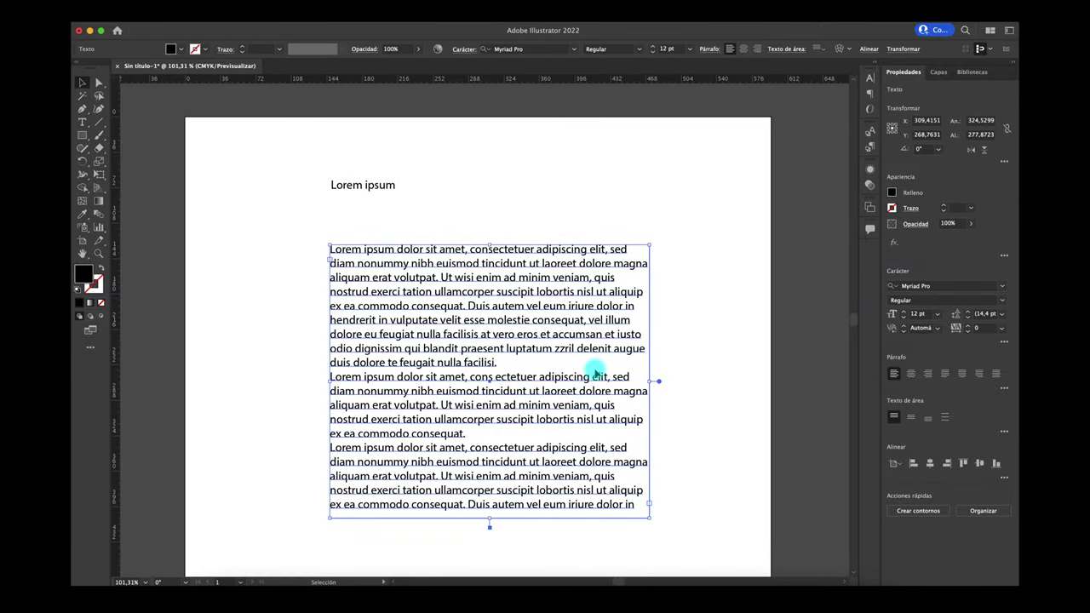
scroll(673, 384, "up", 2)
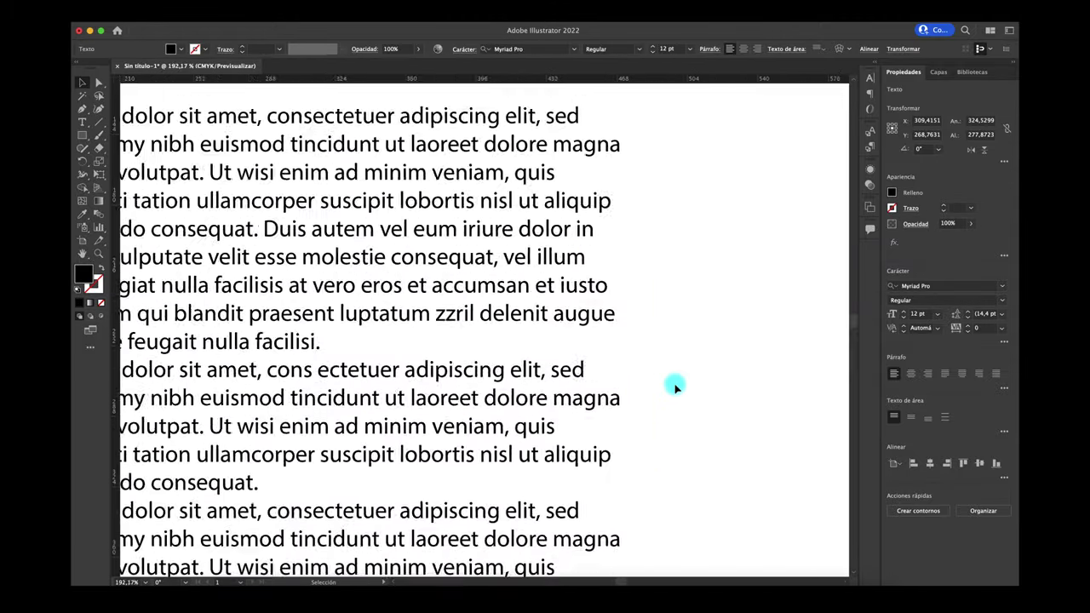
scroll(660, 385, "up", 1)
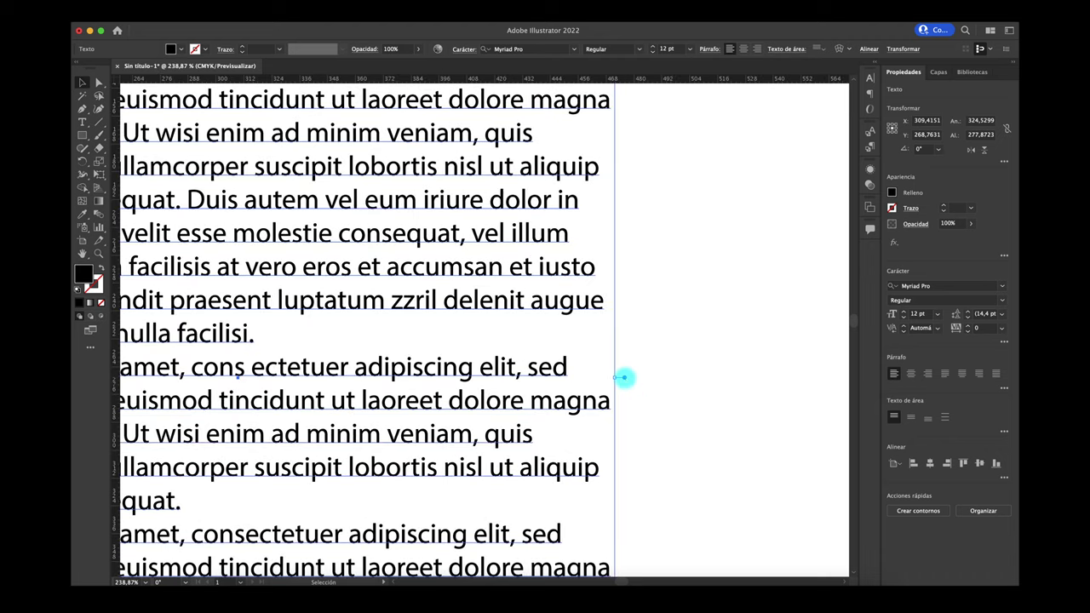
left_click_drag(624, 377, 599, 393)
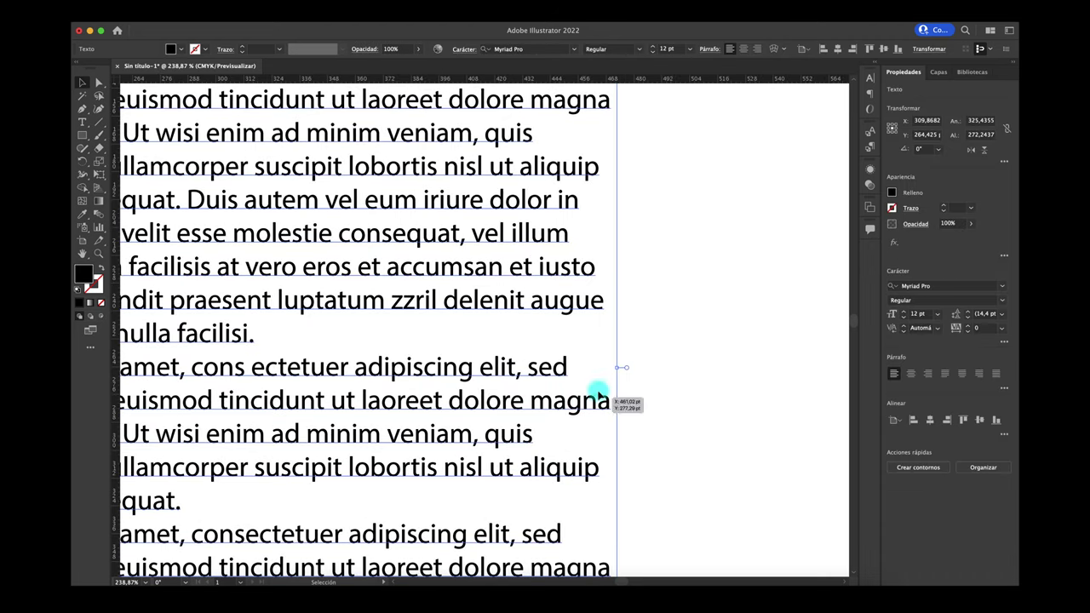
scroll(669, 382, "down", 2)
scroll(669, 383, "down", 2)
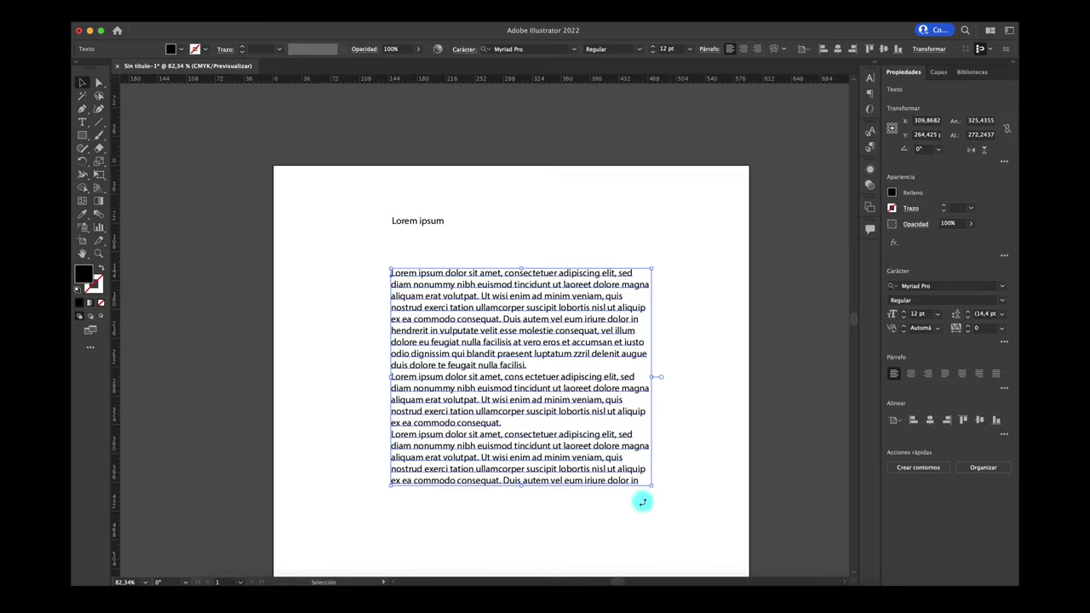
- Resize the paragraph text frame smaller, then taller
left_click_drag(651, 485, 627, 488)
mouse_move(472, 506)
left_mouse_down()
mouse_move(681, 351)
mouse_move(589, 433)
left_mouse_up()
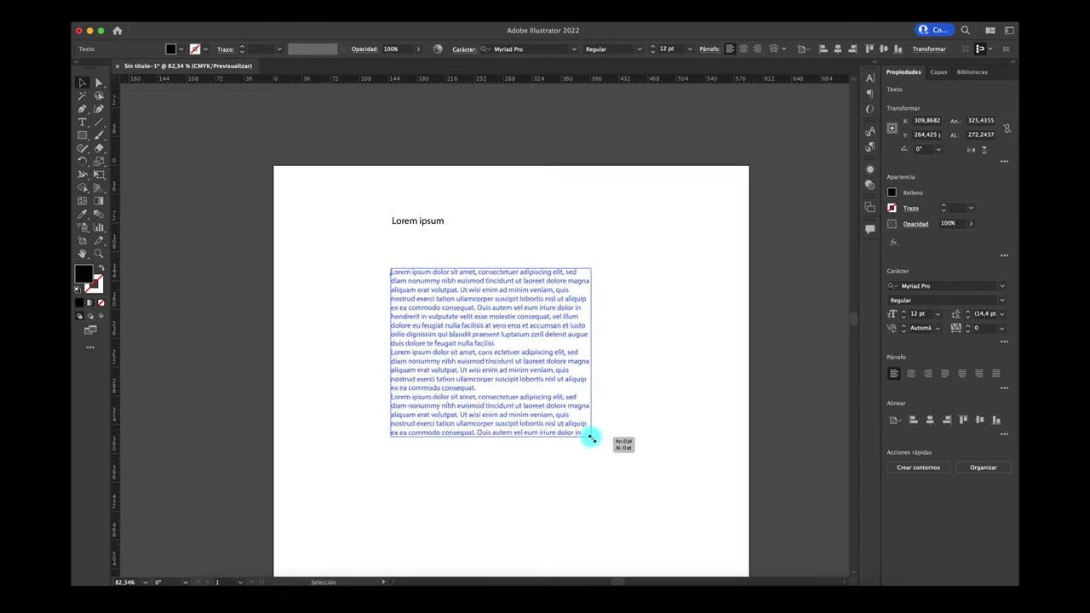
left_click_drag(491, 271, 490, 242)
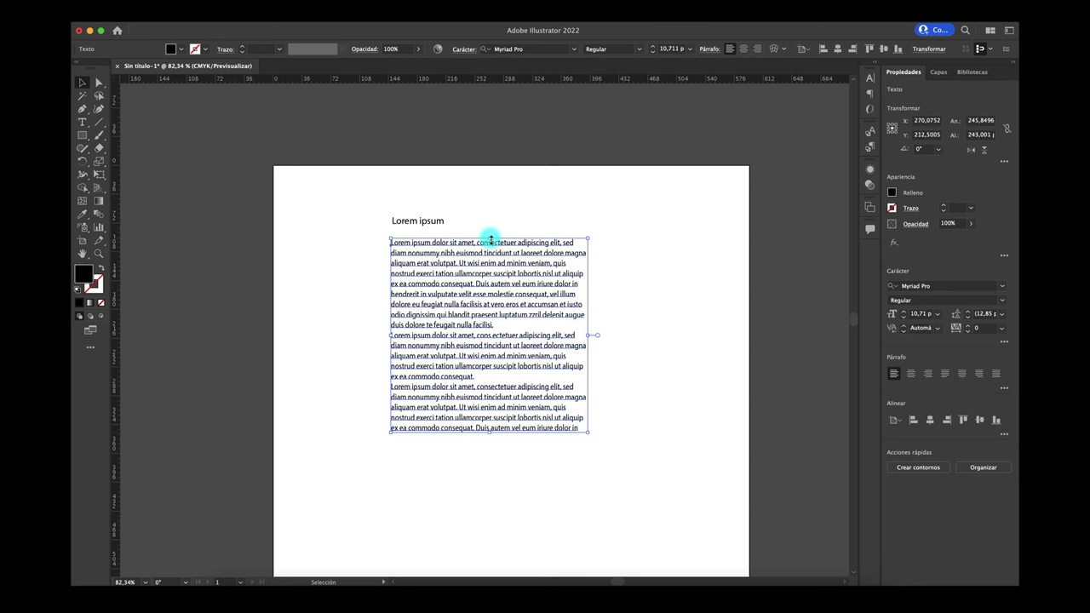
- Marquee-select the heading and body text together and delete them
left_click(432, 221)
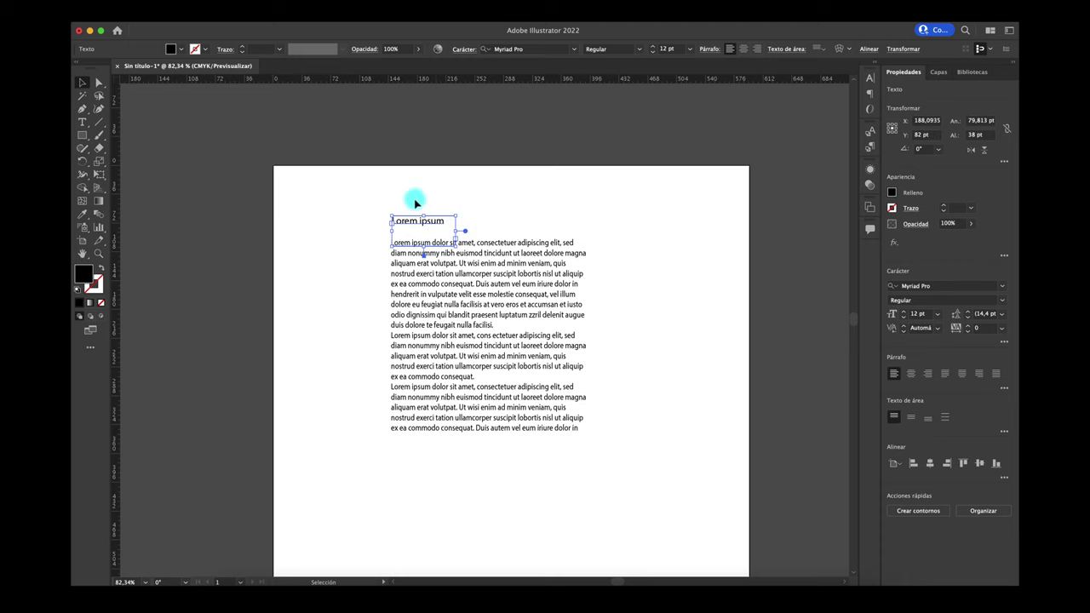
left_click_drag(372, 199, 646, 462)
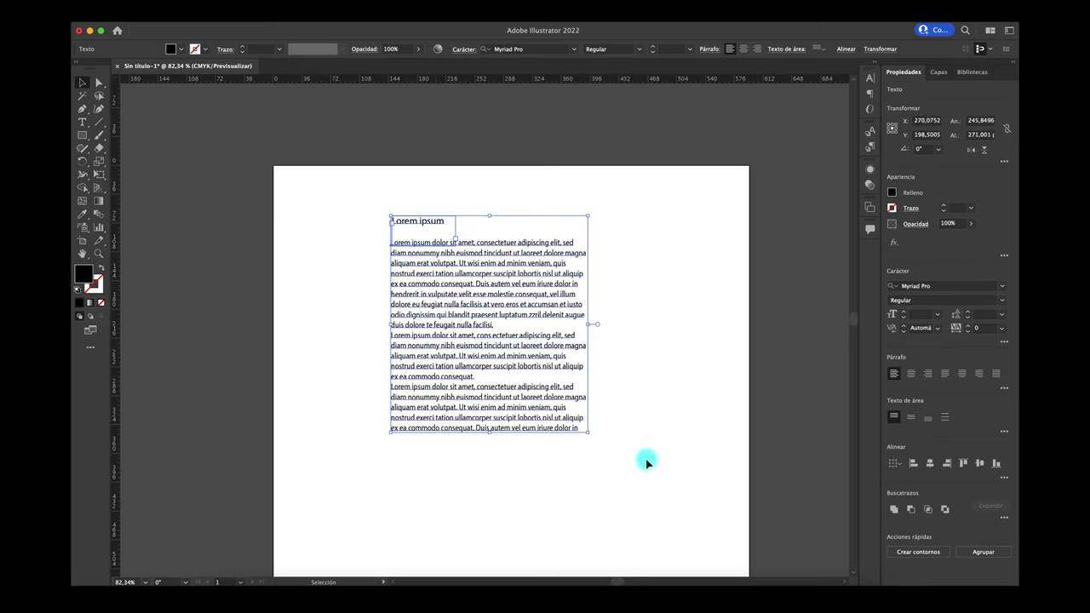
key("Delete")
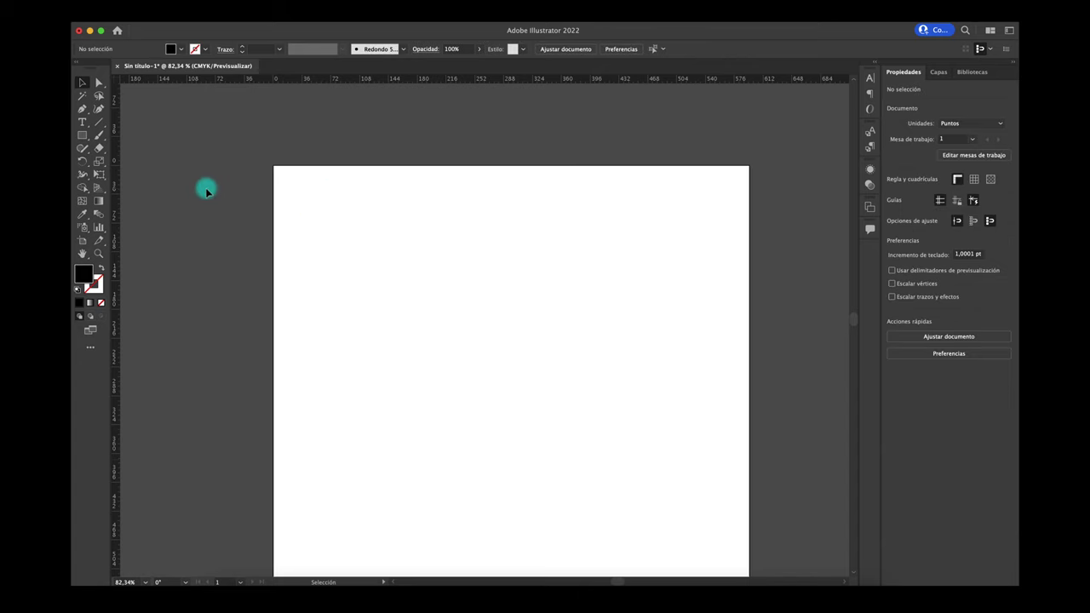
- Draw a Myriad Pro 12 pt placeholder area-text block, fit its frame to 348 × 170 pt, and move it up-left
left_click(86, 122)
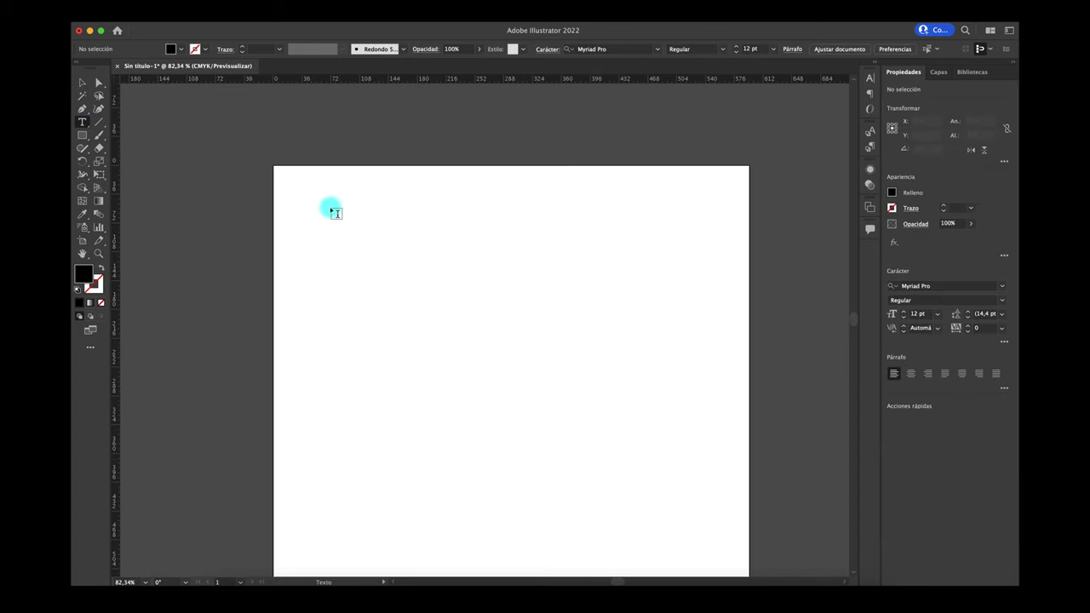
left_click_drag(346, 209, 619, 349)
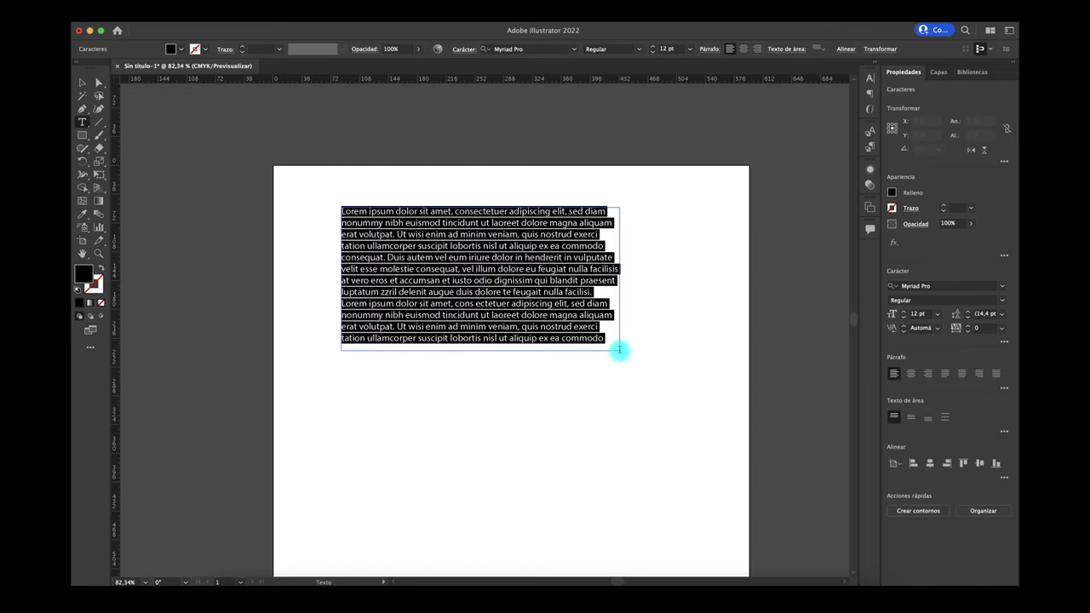
left_click(83, 82)
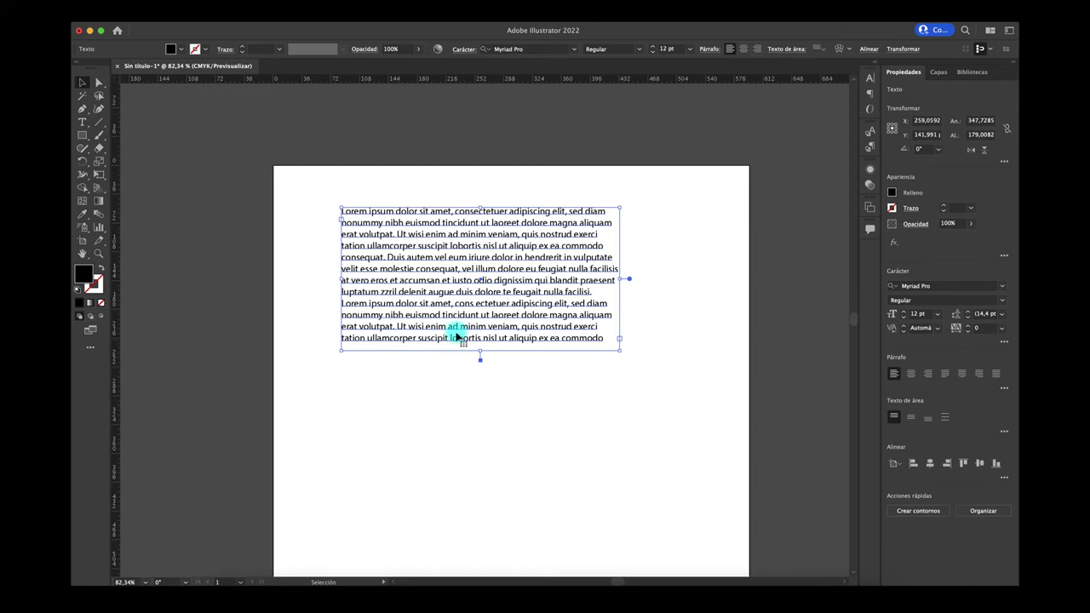
left_click_drag(480, 352, 480, 519)
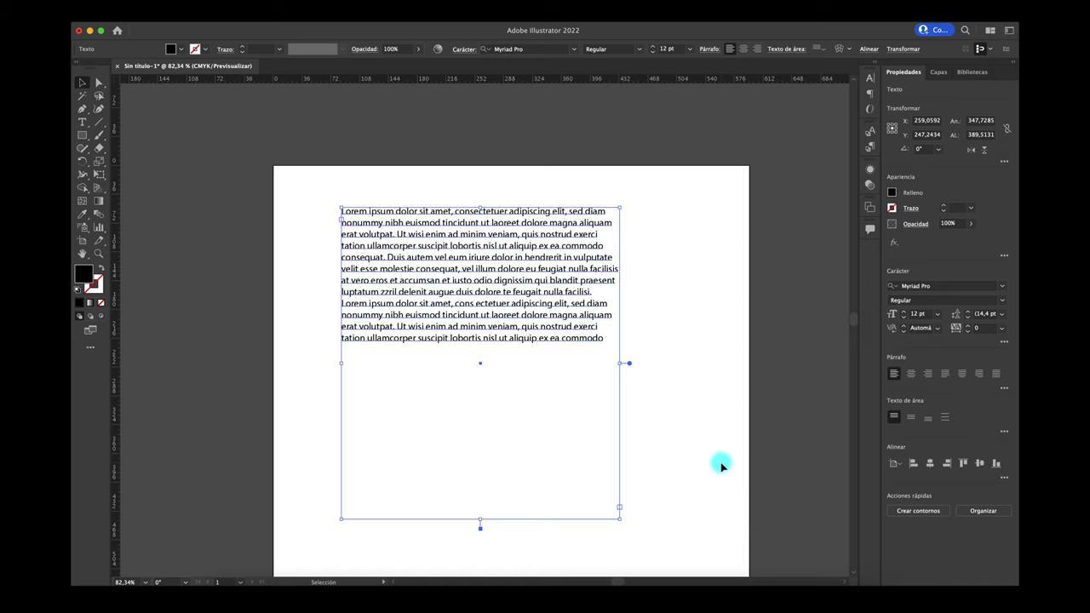
scroll(720, 465, "down", 2)
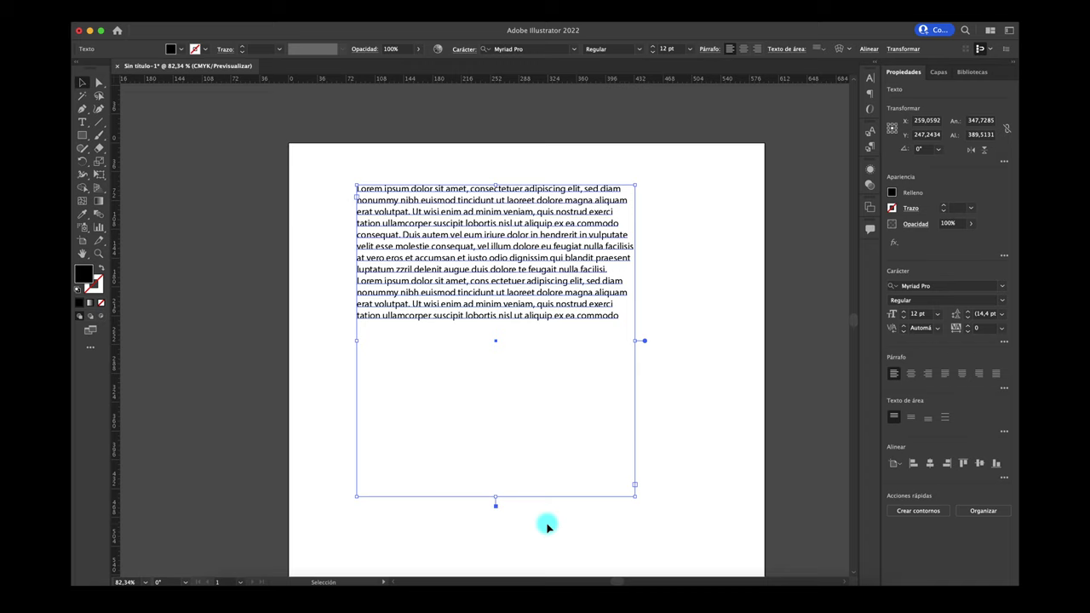
double_click(495, 506)
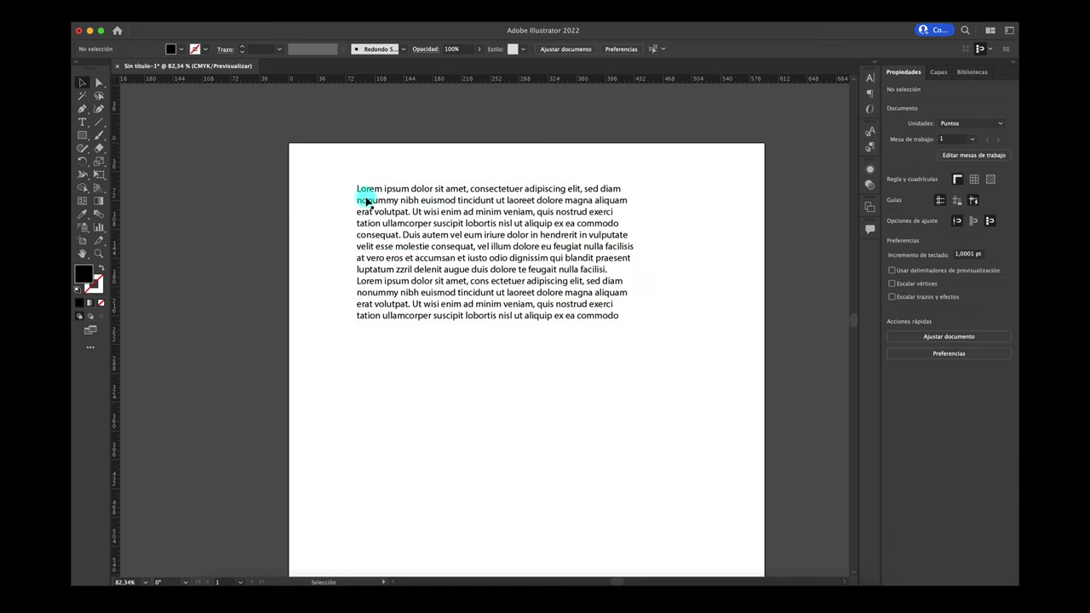
left_click_drag(439, 259, 418, 244)
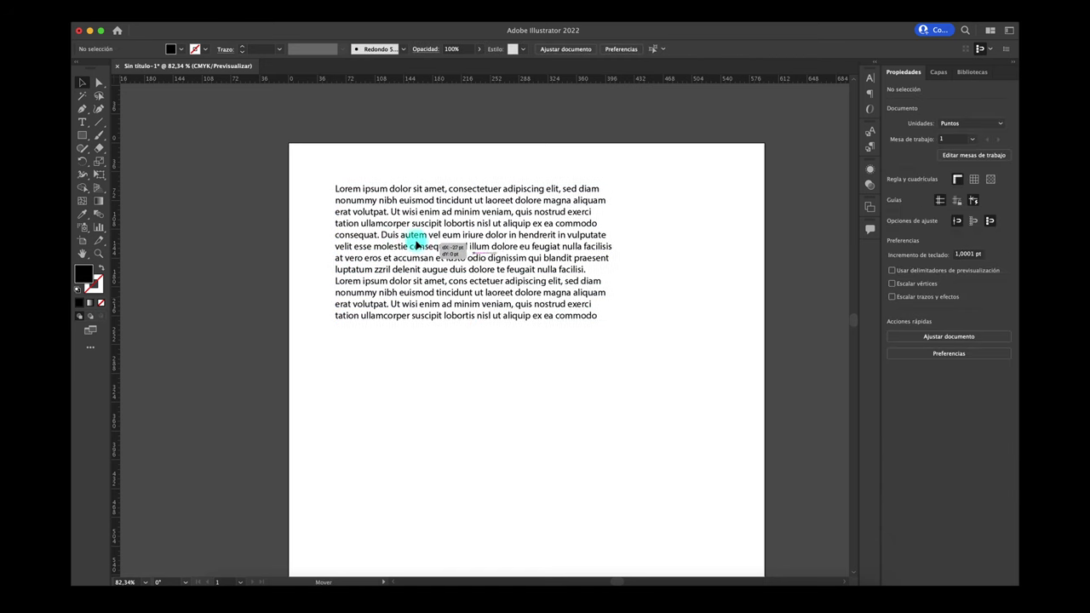
- Draw a wider second placeholder text area below the first block
left_click(82, 122)
left_click_drag(339, 332, 690, 461)
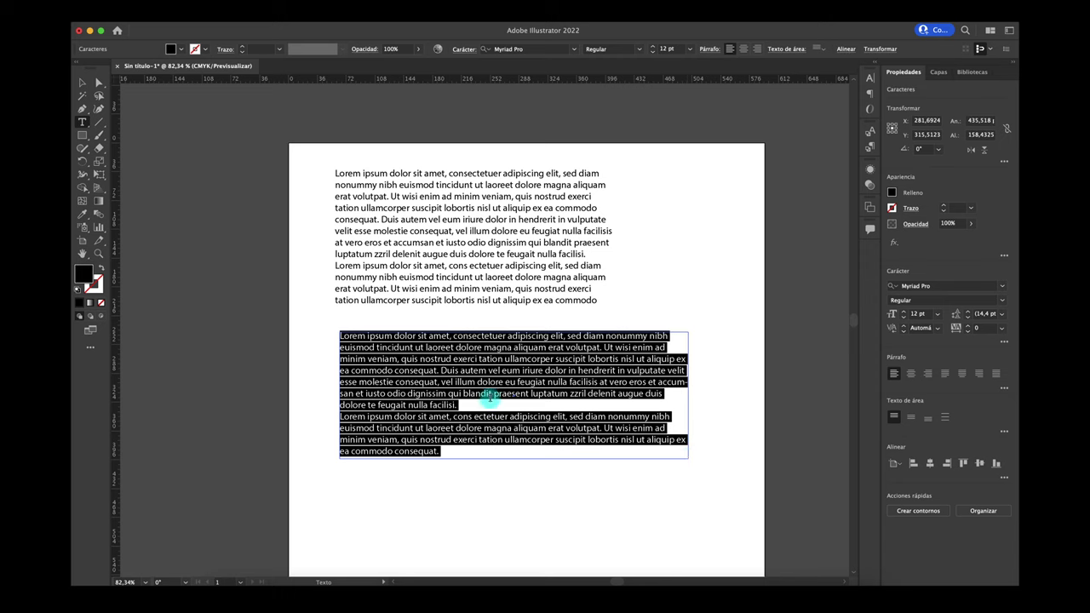
scroll(494, 396, "up", 3)
left_click(446, 489)
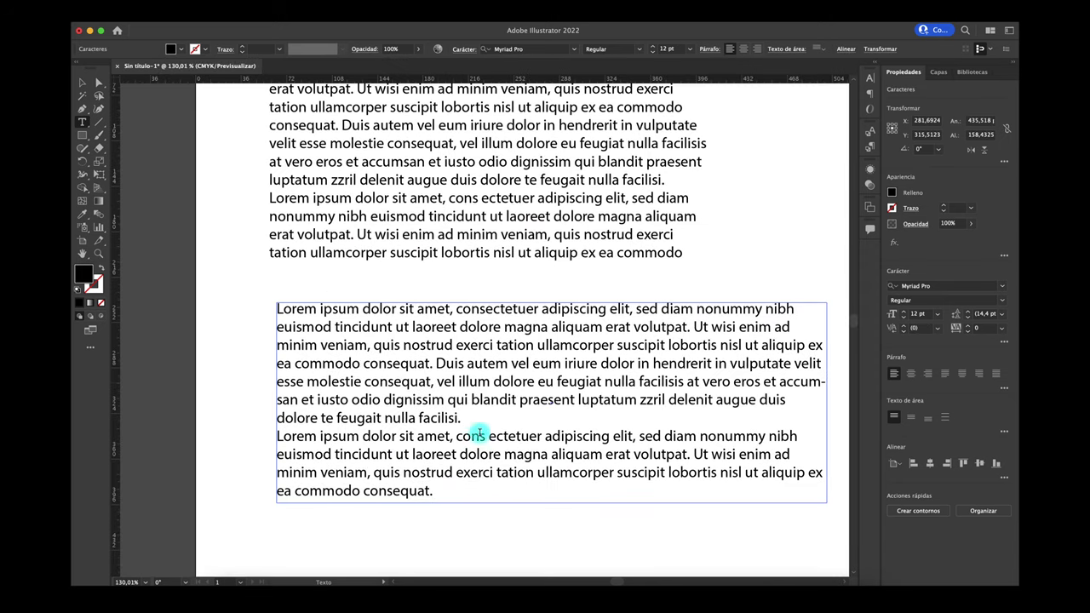
- Dim the text from 'ut laoreet' through 'facilisi.' to 43% opacity
left_click_drag(482, 421, 397, 330)
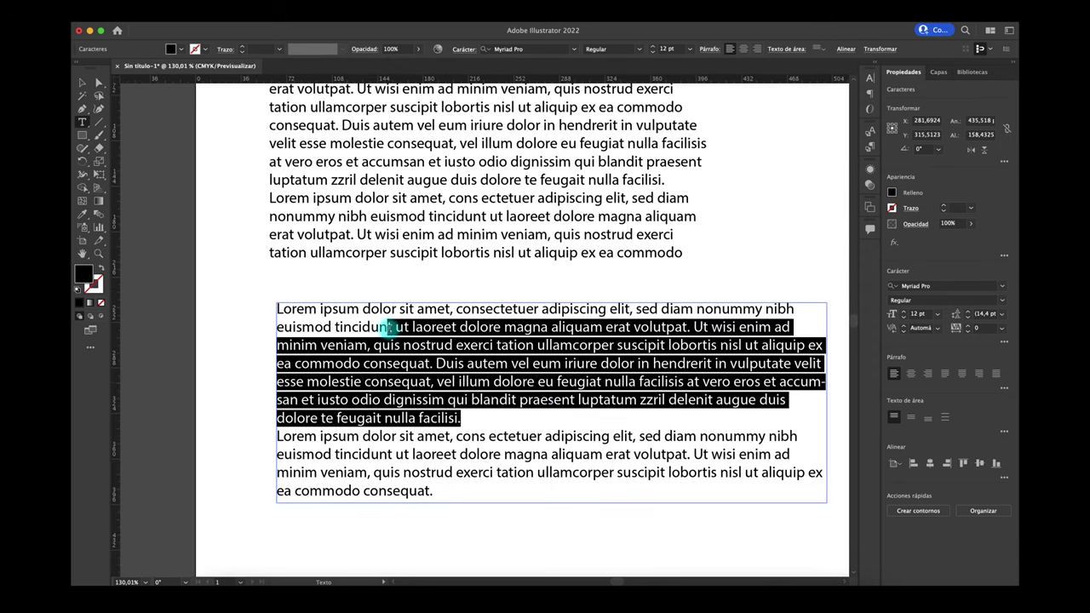
left_click(418, 51)
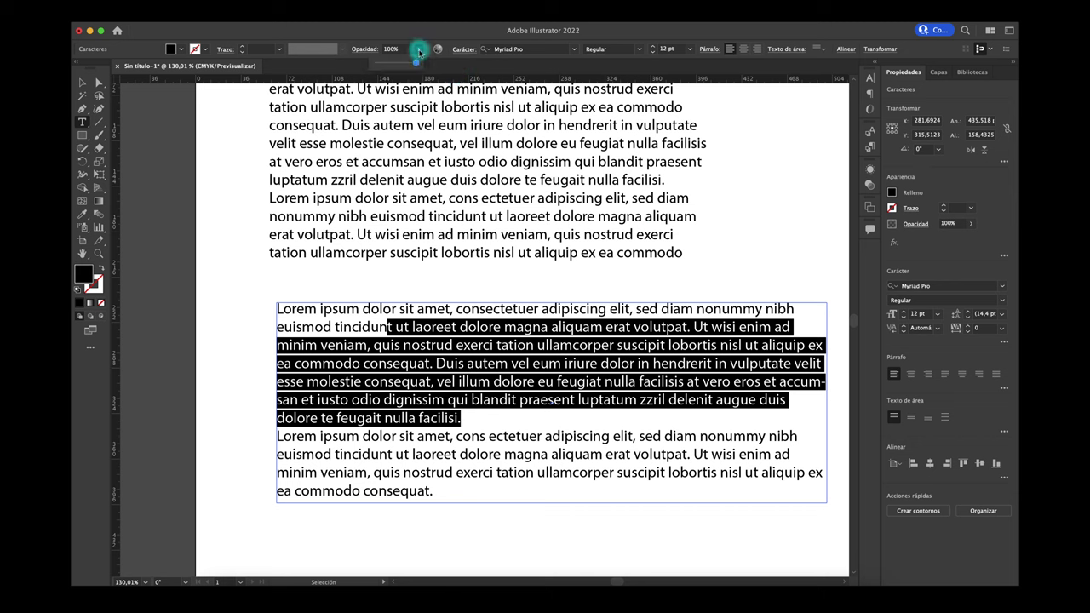
left_click_drag(389, 65, 392, 64)
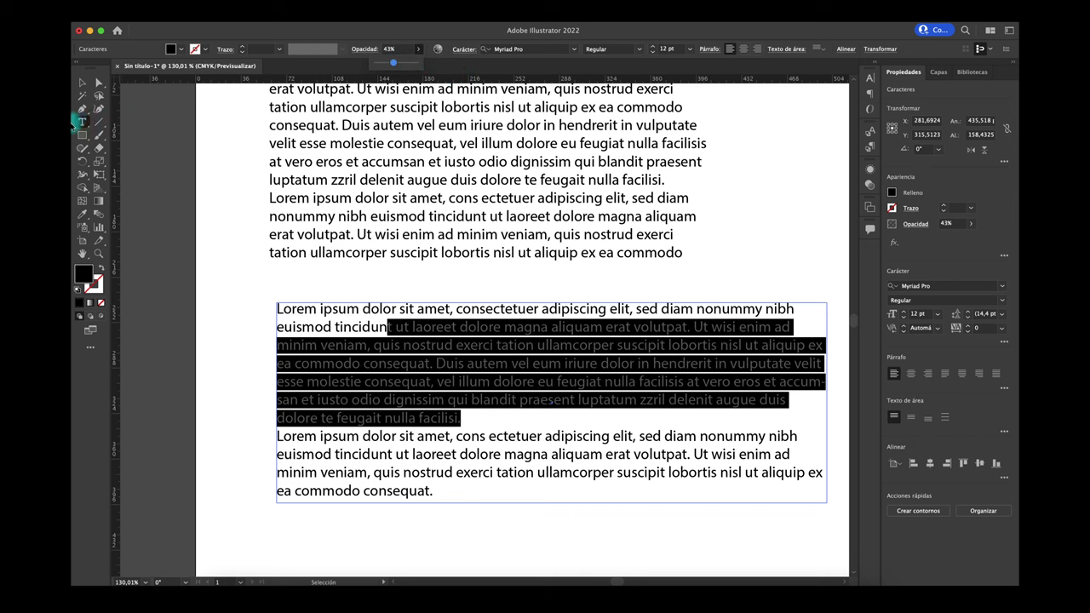
left_click(80, 85)
left_click(186, 208)
scroll(275, 267, "down", 2)
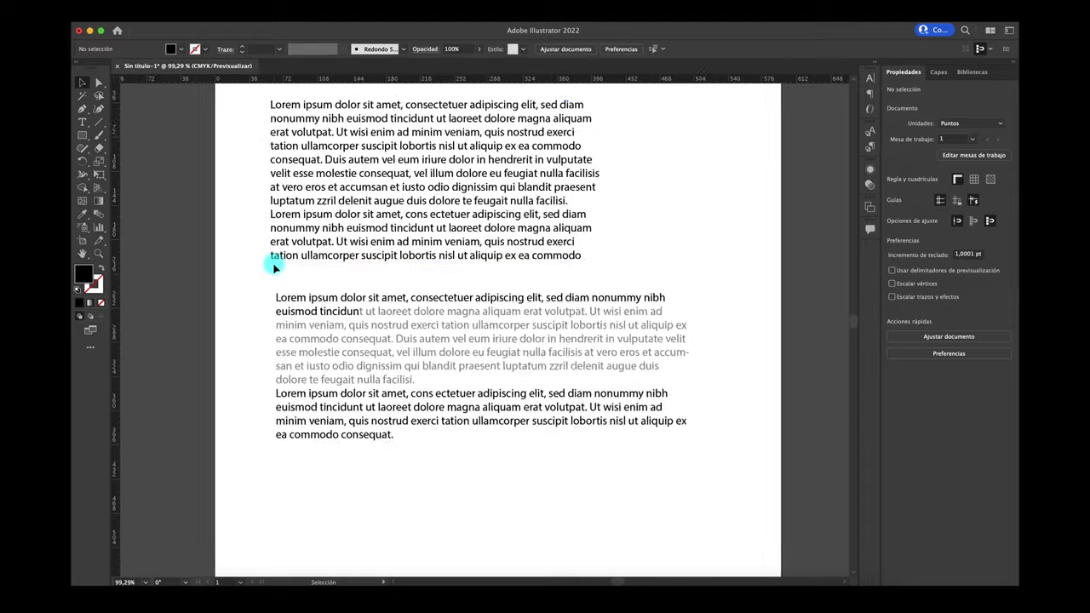
scroll(275, 267, "down", 2)
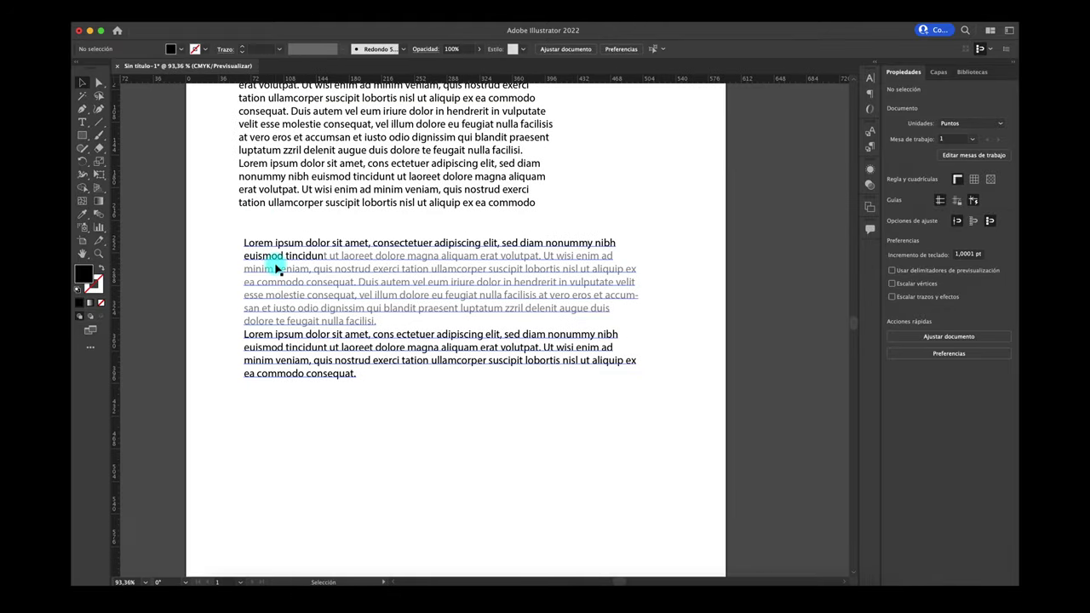
- Add a 'Lorem ipsum' point-text heading below the paragraphs at 41 pt
left_click(83, 122)
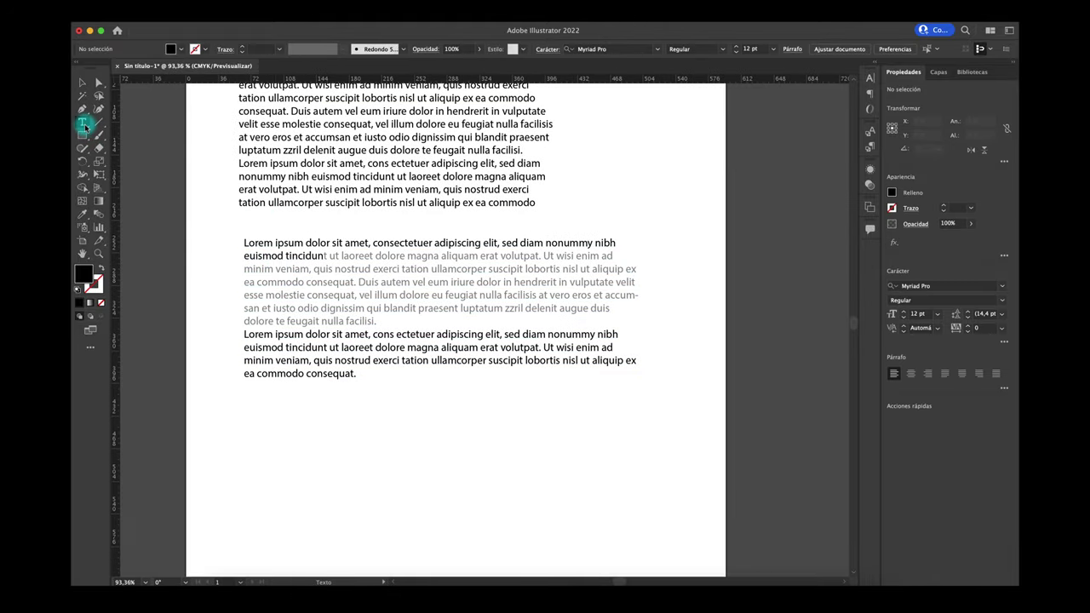
left_click(245, 297)
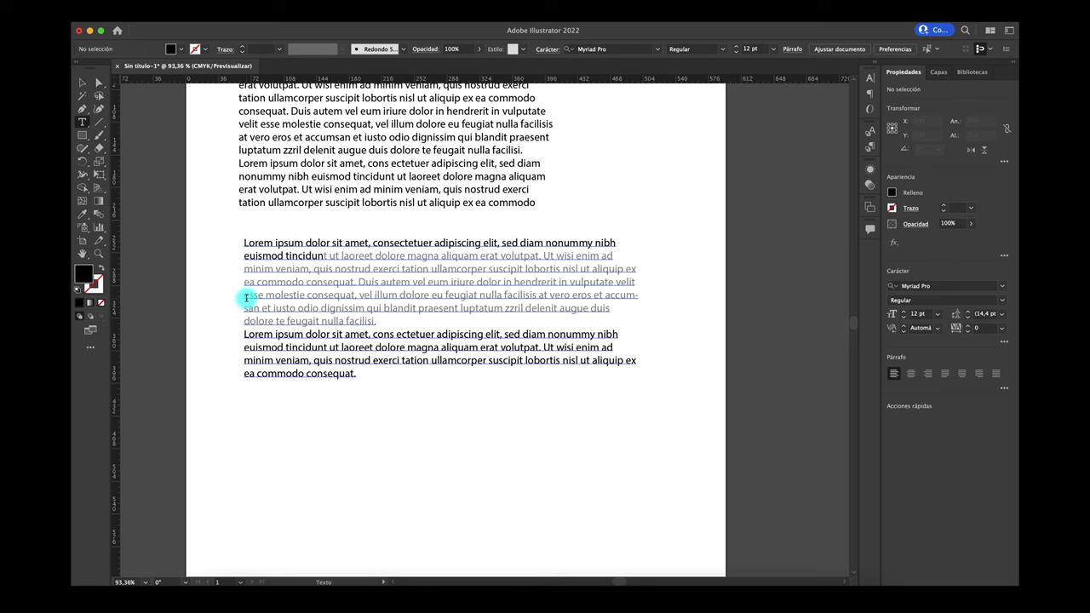
left_click(343, 420)
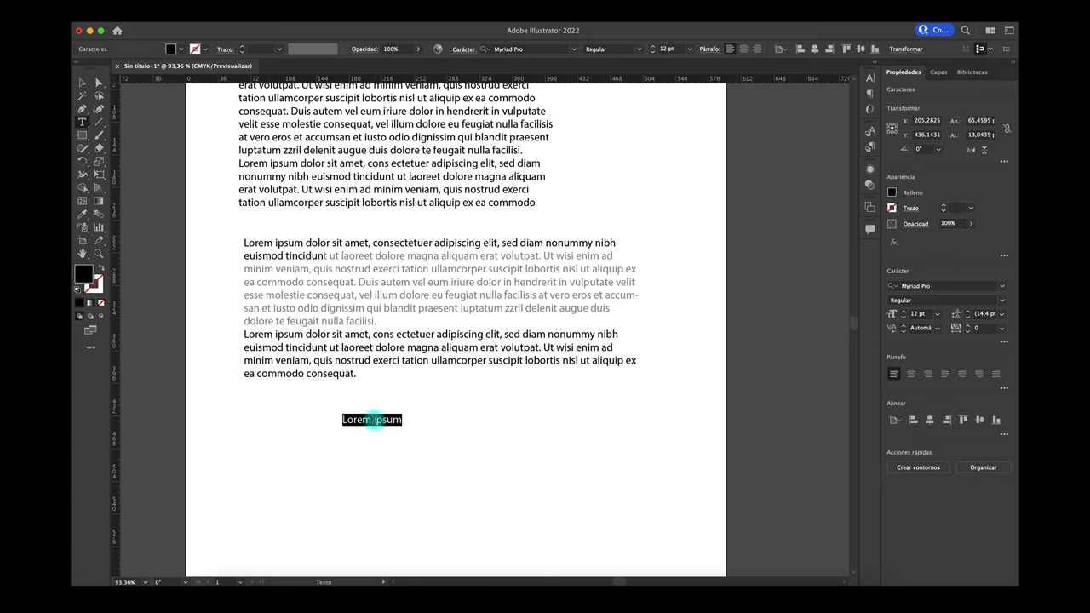
scroll(372, 419, "up", 4)
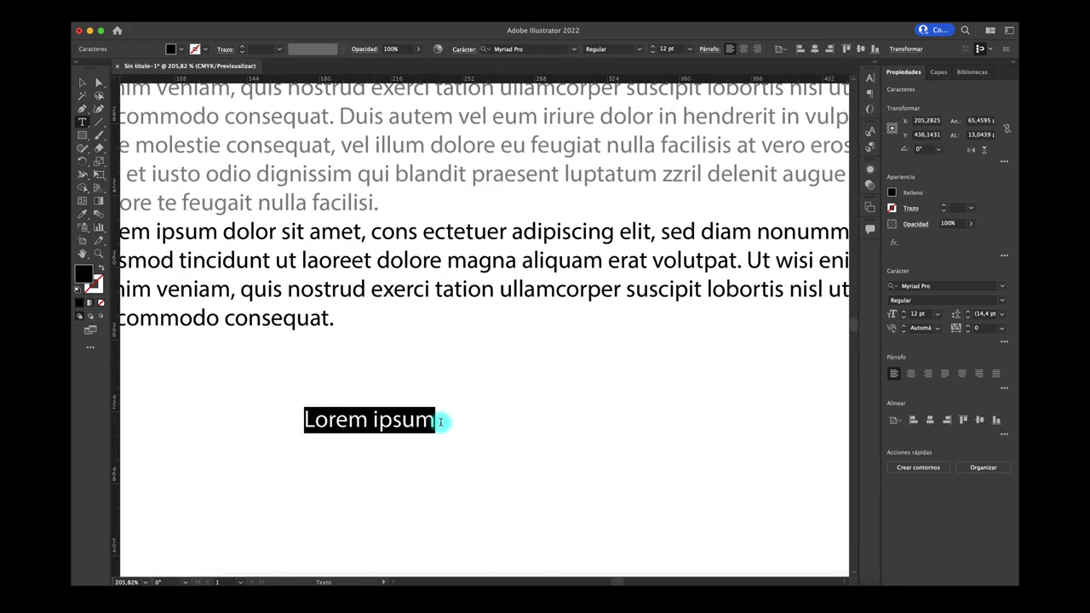
left_click(651, 48)
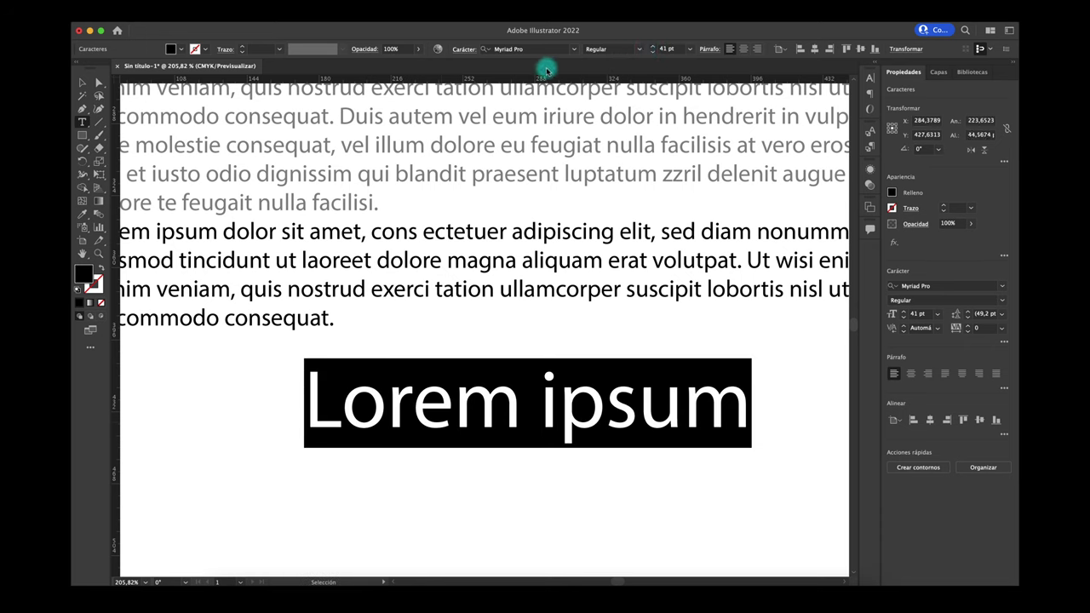
- Give the heading 49% opacity and a magenta fill
left_click(418, 49)
left_click_drag(418, 64, 392, 67)
left_click(181, 48)
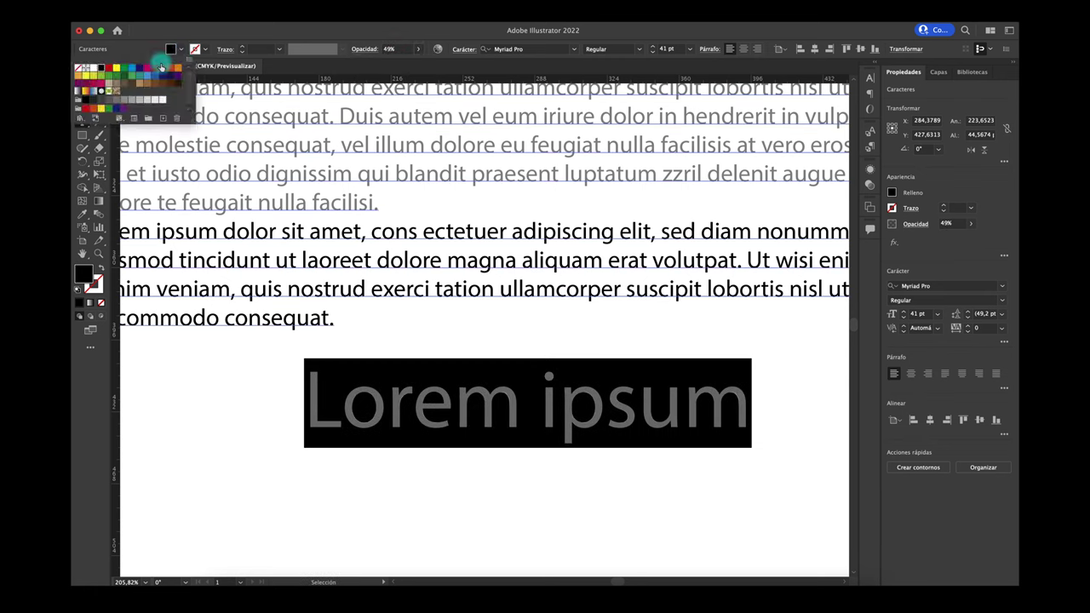
left_click(147, 67)
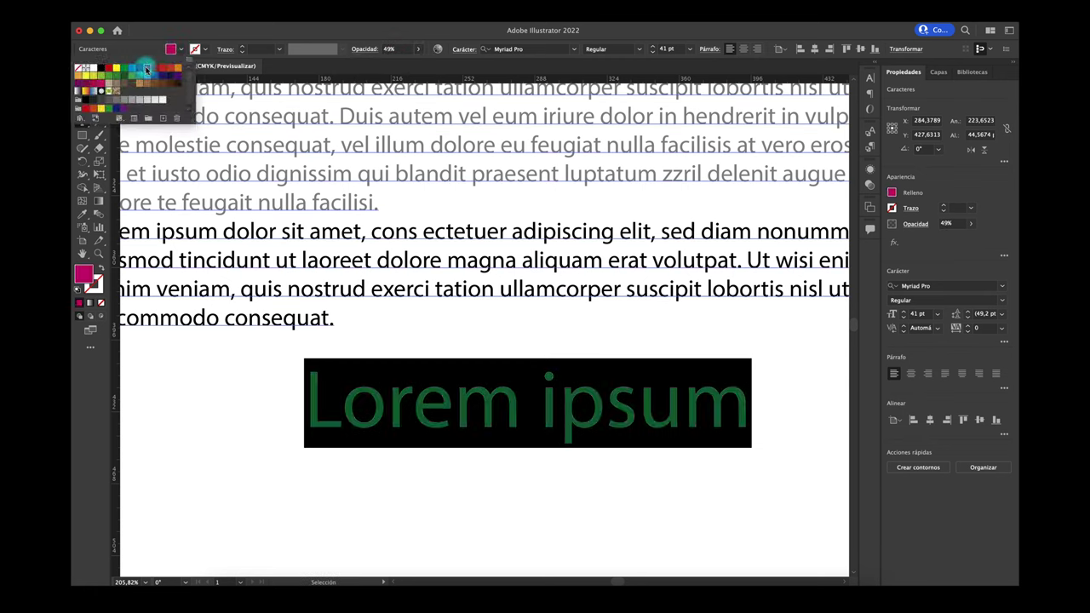
left_click(224, 337)
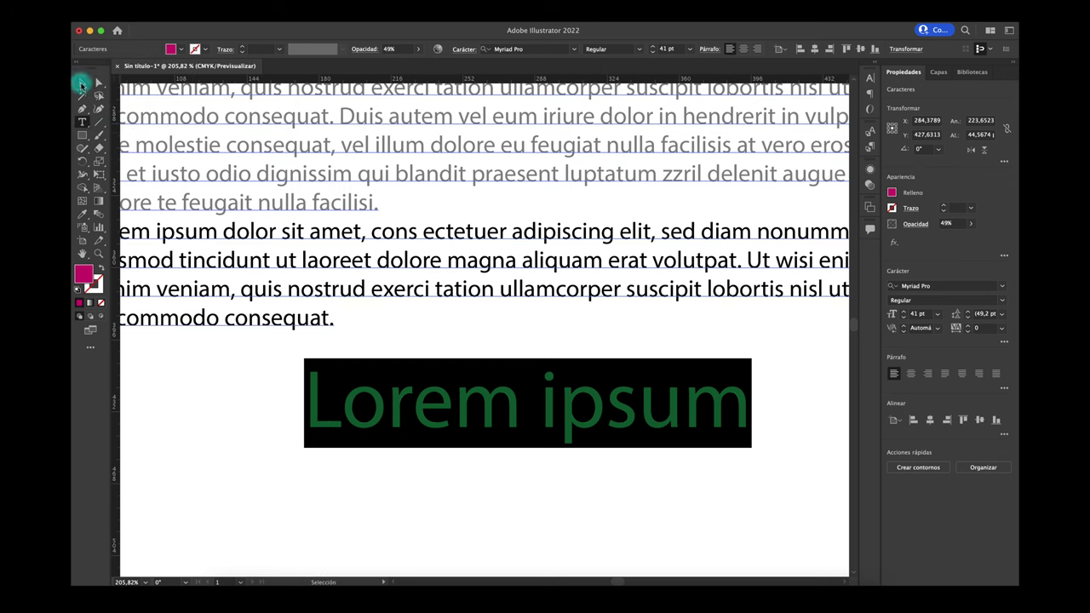
left_click(81, 82)
- Move the Lorem ipsum heading below the second block, then select the top paragraph block
mouse_move(418, 409)
left_mouse_down()
mouse_move(407, 271)
mouse_move(417, 285)
left_mouse_up()
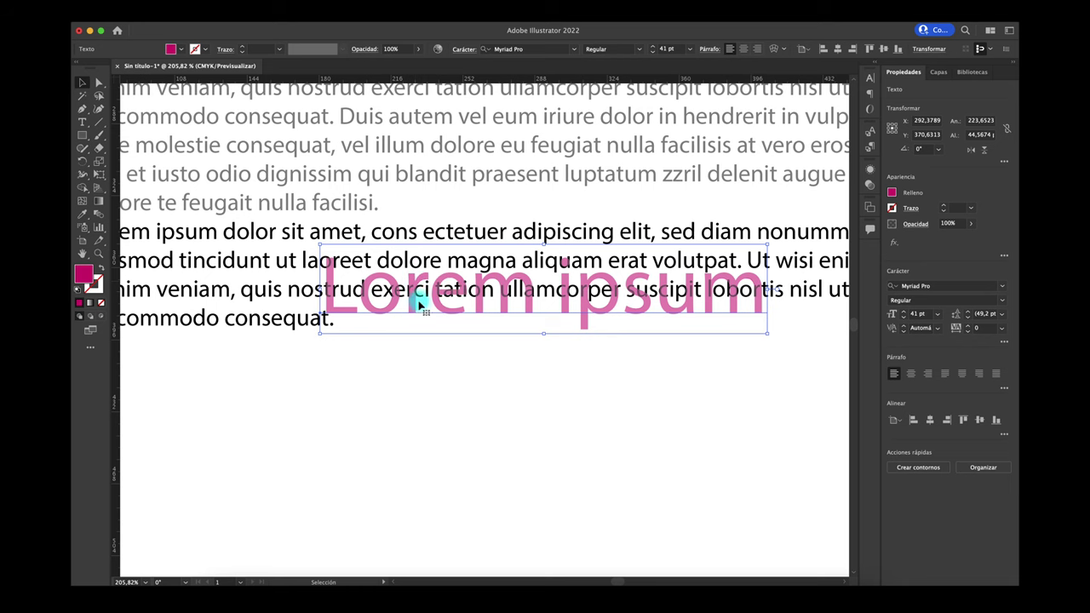
mouse_move(417, 287)
left_mouse_down()
mouse_move(346, 412)
mouse_move(333, 414)
mouse_move(387, 423)
left_mouse_up()
scroll(346, 412, "down", 5)
scroll(349, 410, "down", 5)
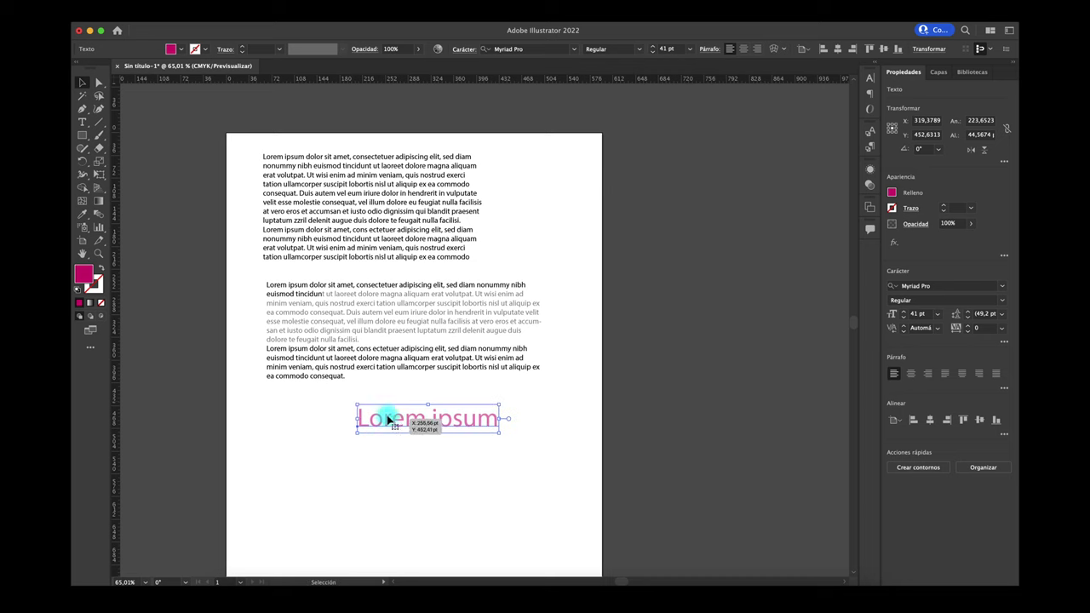
left_click(418, 243)
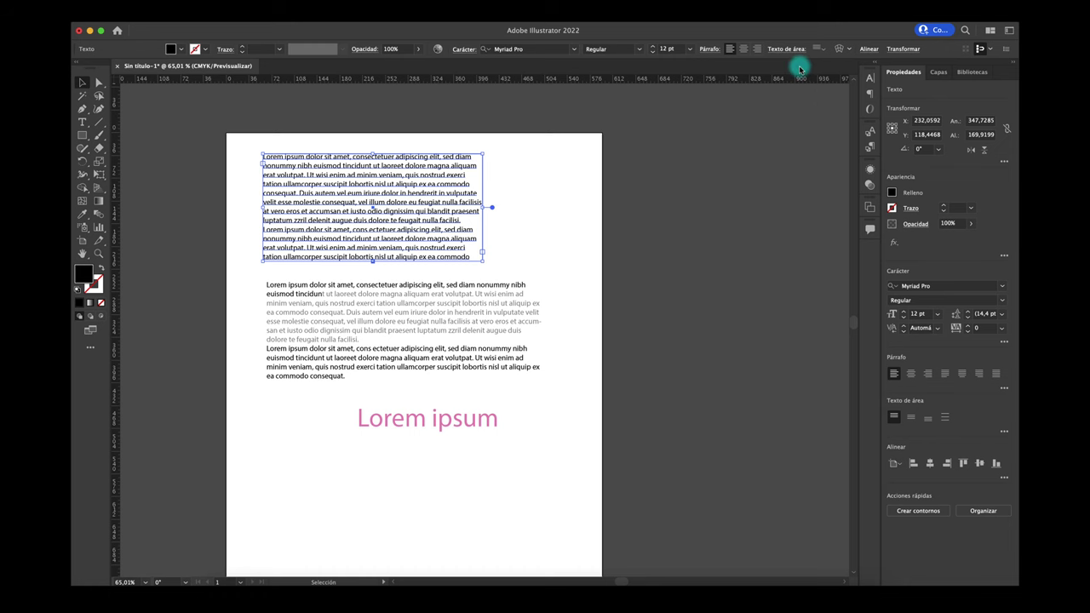
- Set the top block to Source Serif Variable Regular, 16 pt, left-aligned
left_click(576, 50)
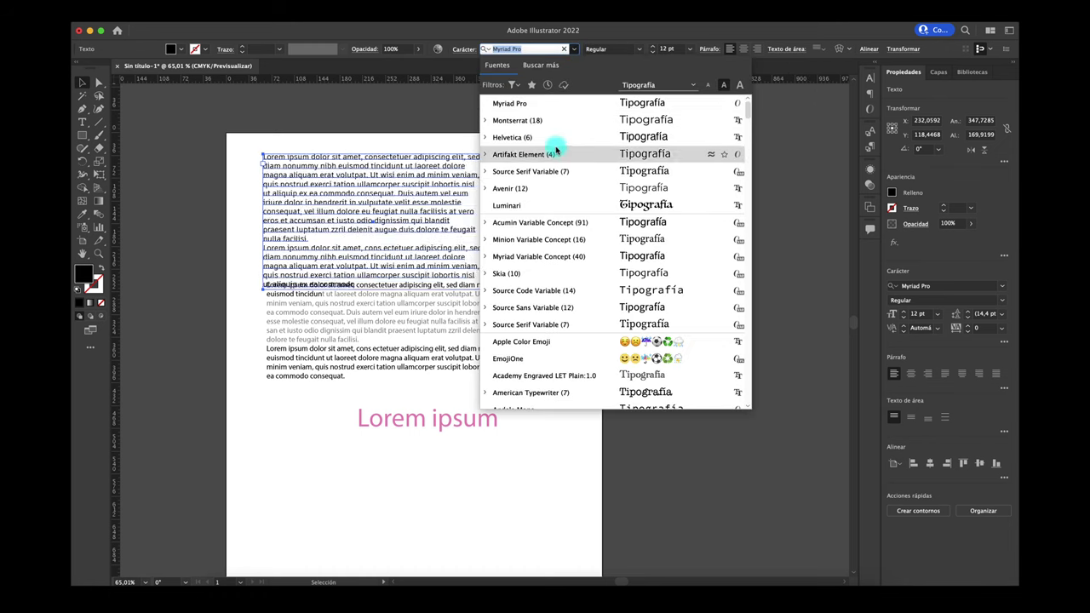
left_click(590, 172)
left_click(623, 54)
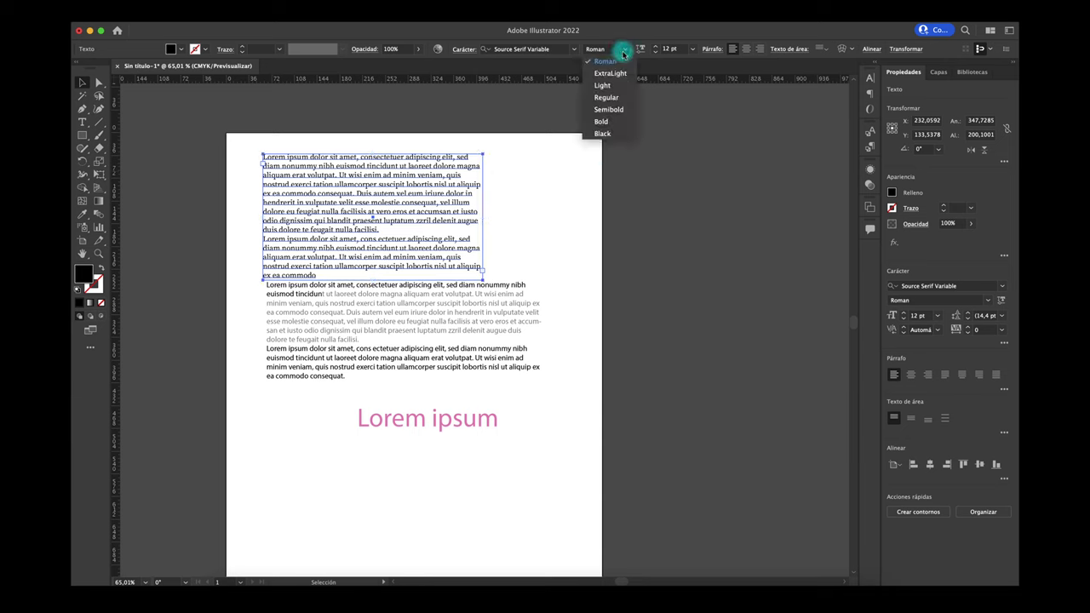
left_click(619, 99)
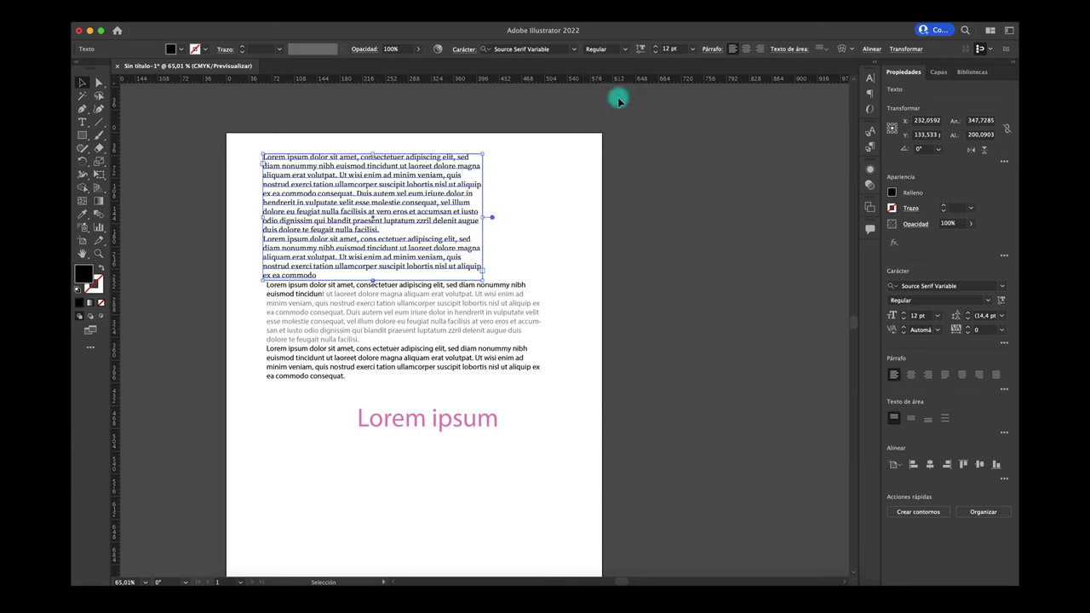
left_click(655, 47)
left_click(654, 47)
left_click(654, 47)
left_click(654, 47)
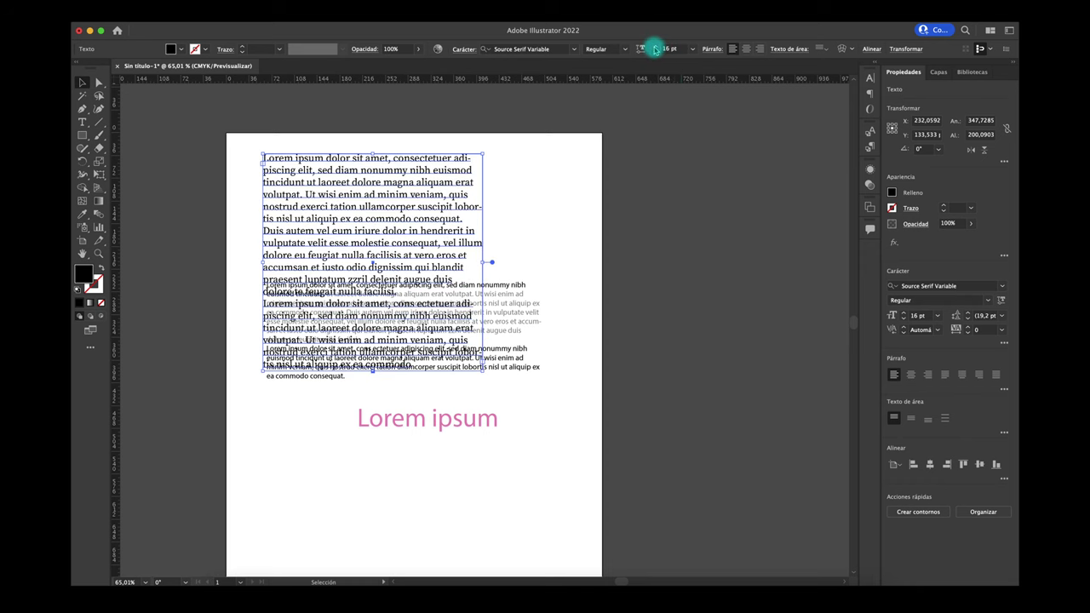
left_click(747, 49)
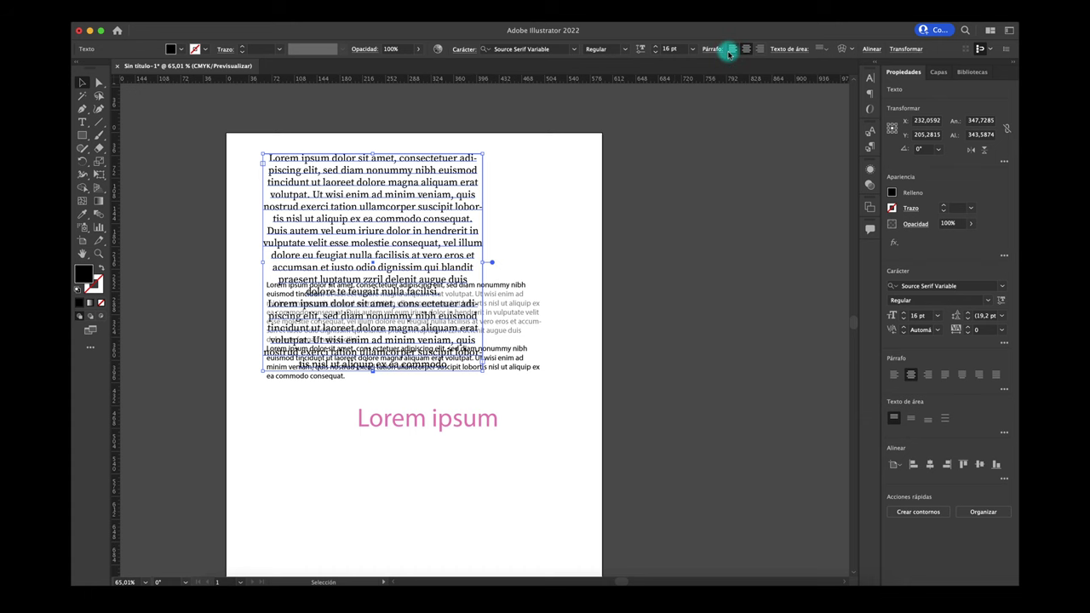
left_click(730, 49)
- Widen the serif frame and shift the heading, Myriad block and serif frame down
left_click_drag(484, 265, 577, 255)
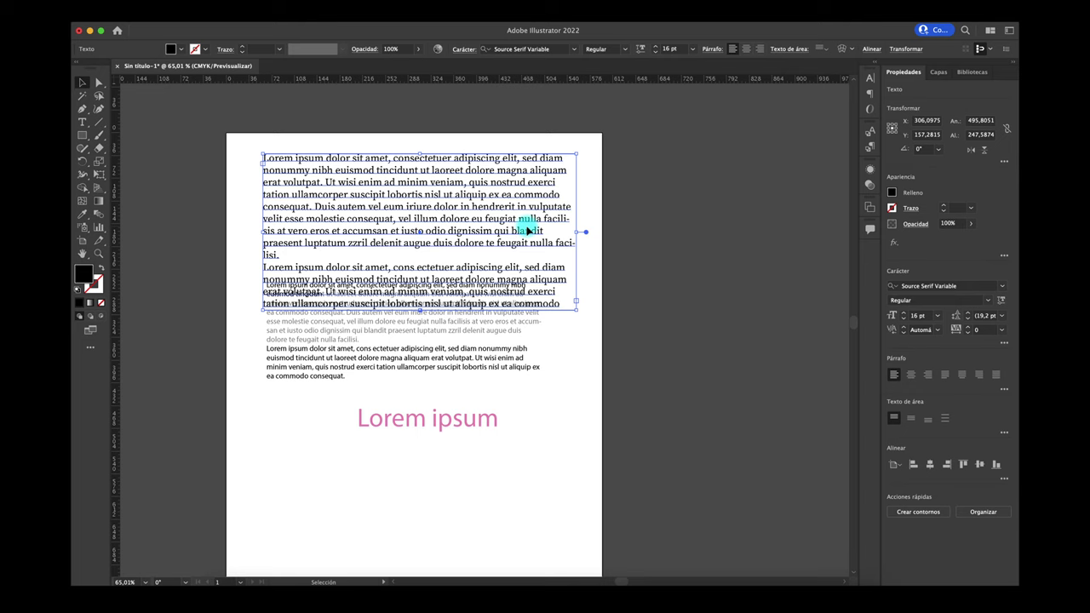
left_click_drag(528, 230, 499, 214)
left_click_drag(445, 420, 432, 514)
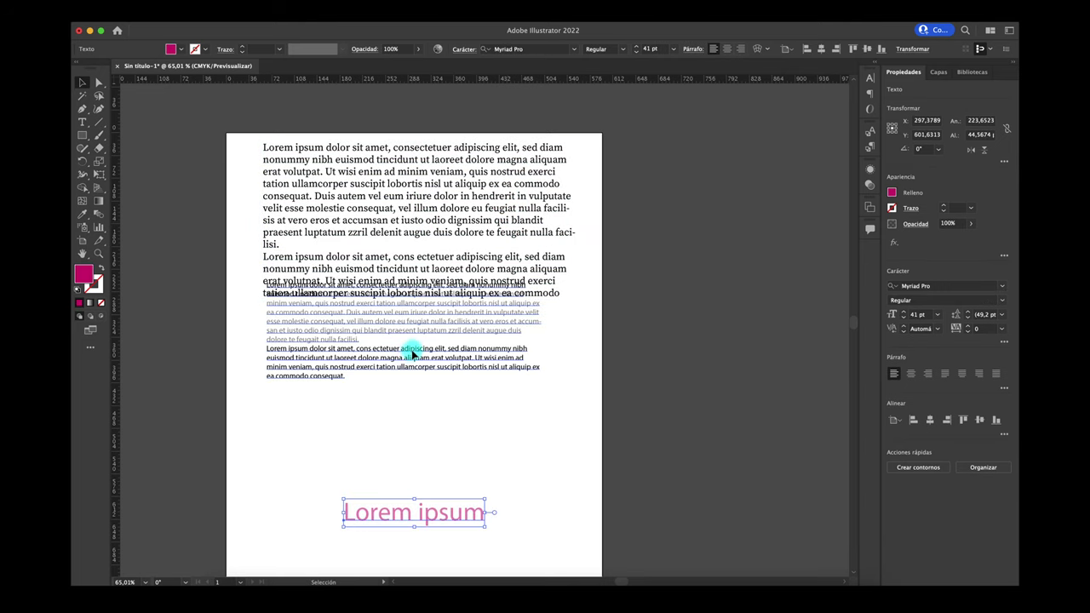
left_click_drag(411, 354, 406, 453)
left_click_drag(425, 253, 423, 292)
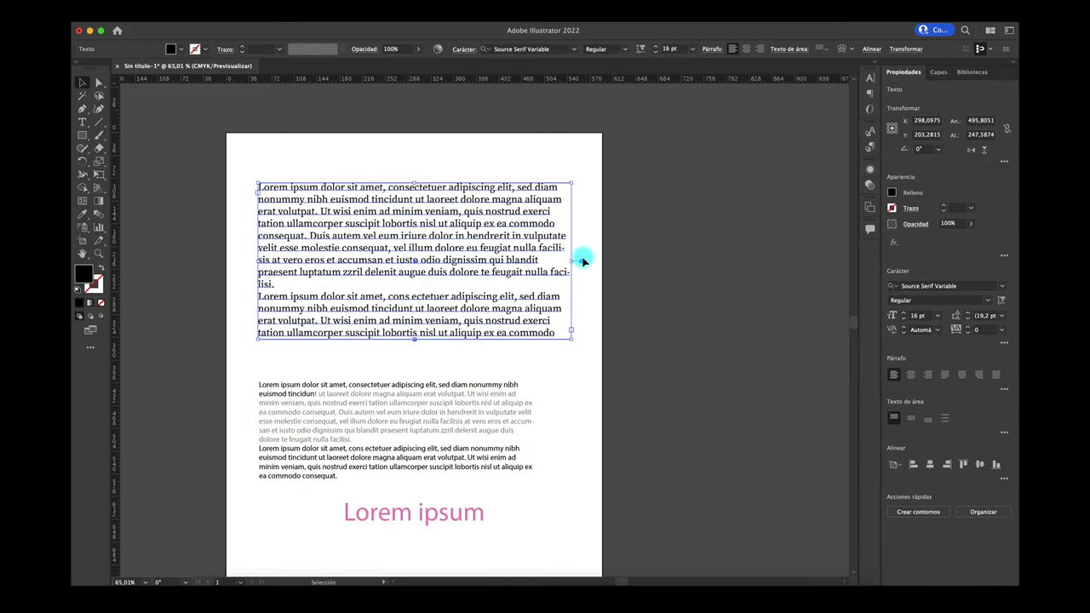
scroll(583, 261, "up", 5)
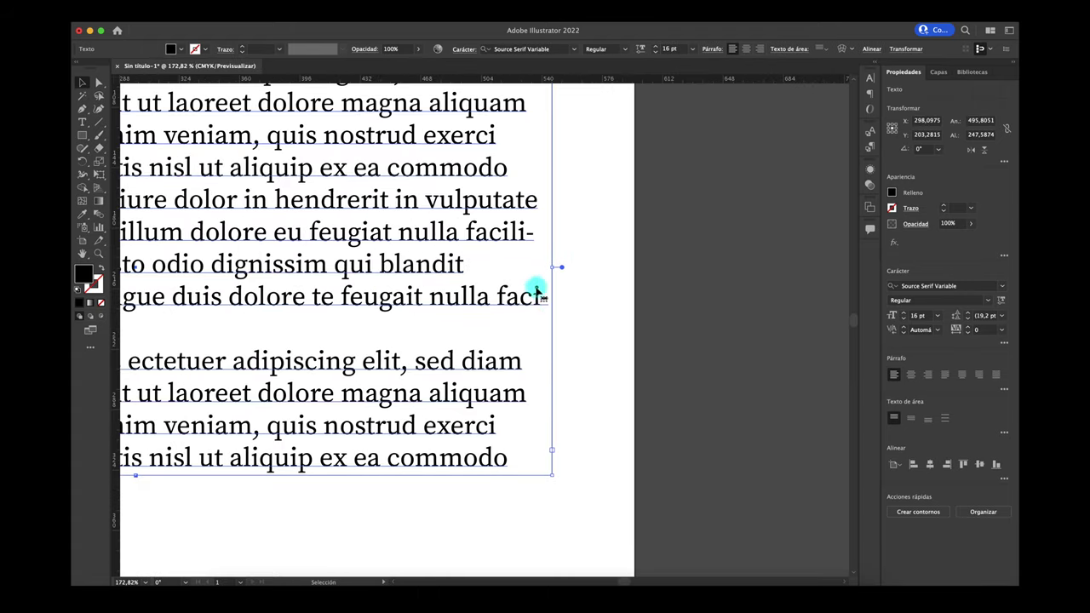
scroll(606, 300, "down", 5)
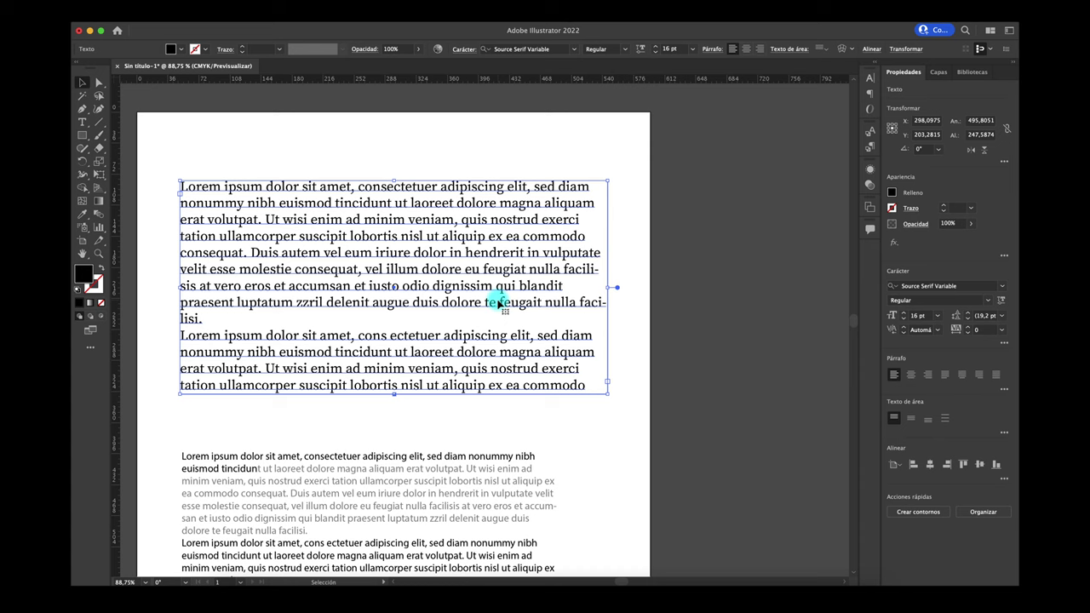
- Turn off hyphenation (Separar) for the serif block in Párrafo options
left_click(716, 50)
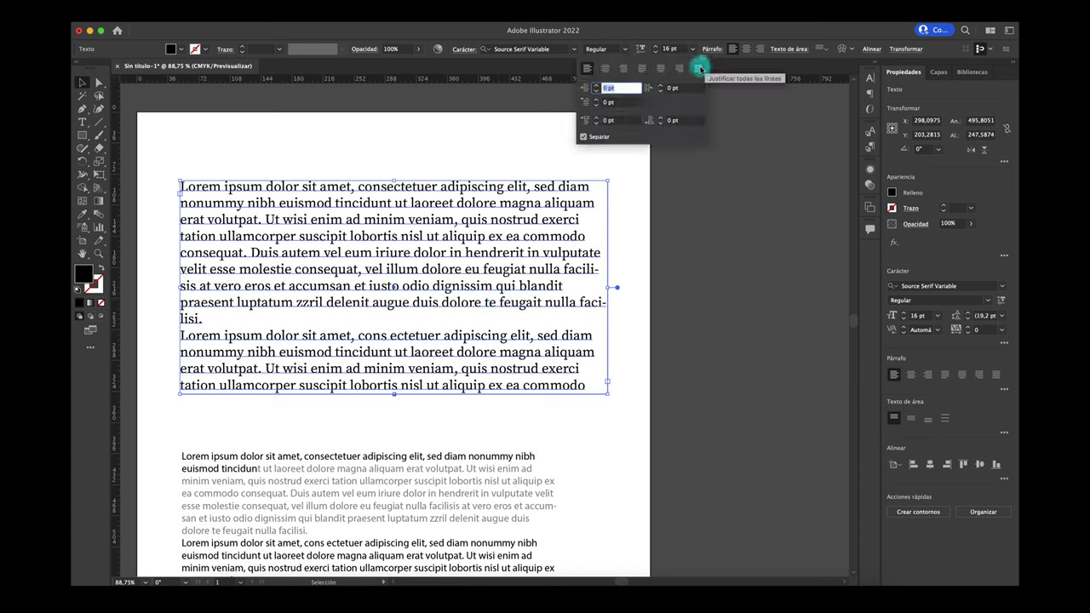
left_click(582, 137)
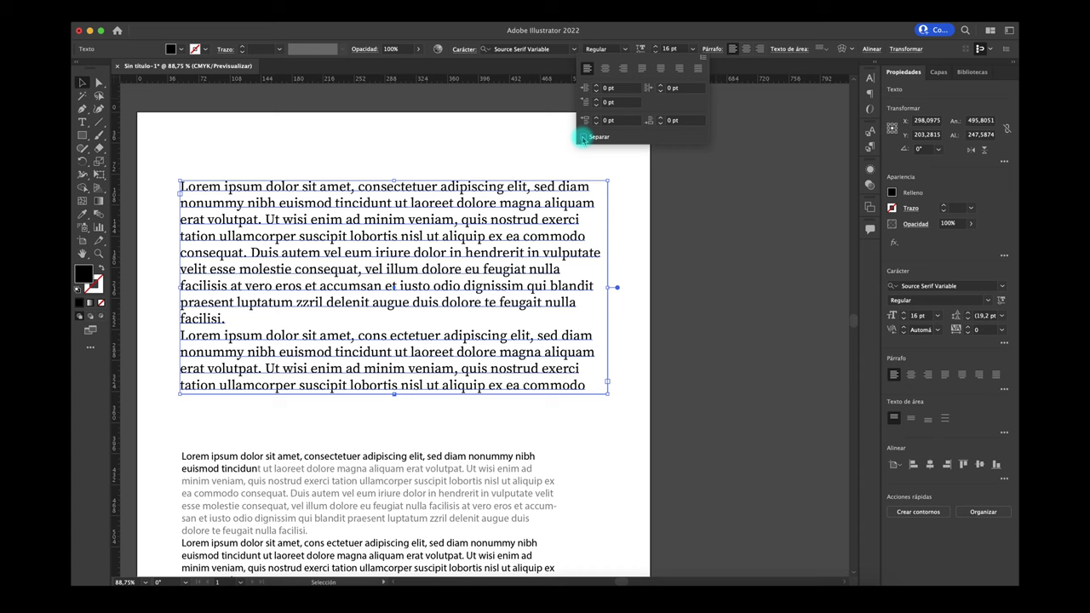
left_click(607, 290)
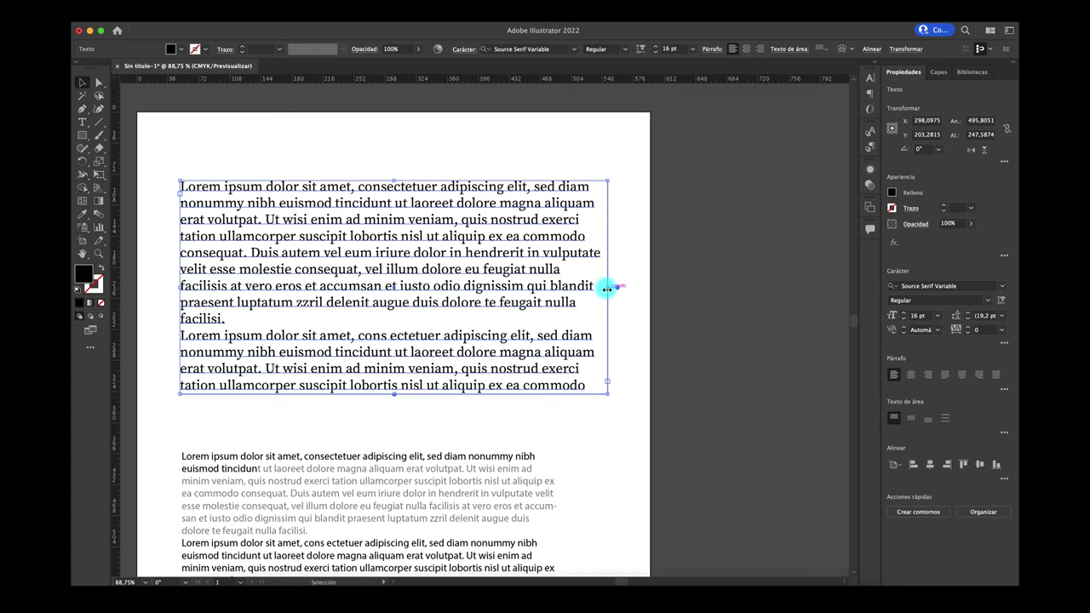
- Narrow the serif frame slightly and move the Myriad block up a little
mouse_move(607, 289)
left_mouse_down()
mouse_move(431, 286)
mouse_move(601, 311)
left_mouse_up()
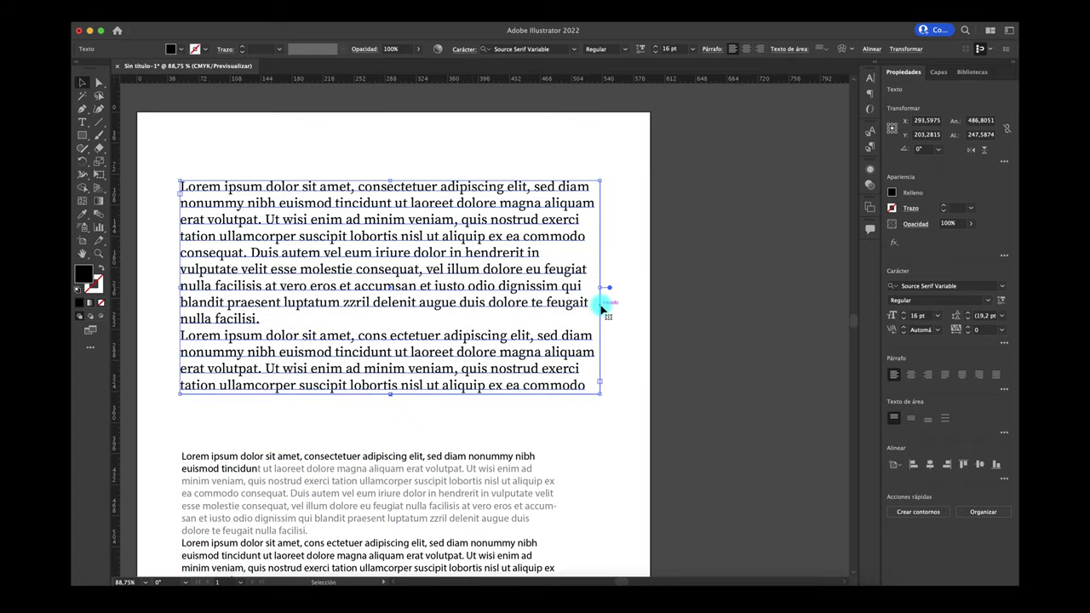
scroll(601, 311, "down", 5)
left_click_drag(502, 357, 495, 329)
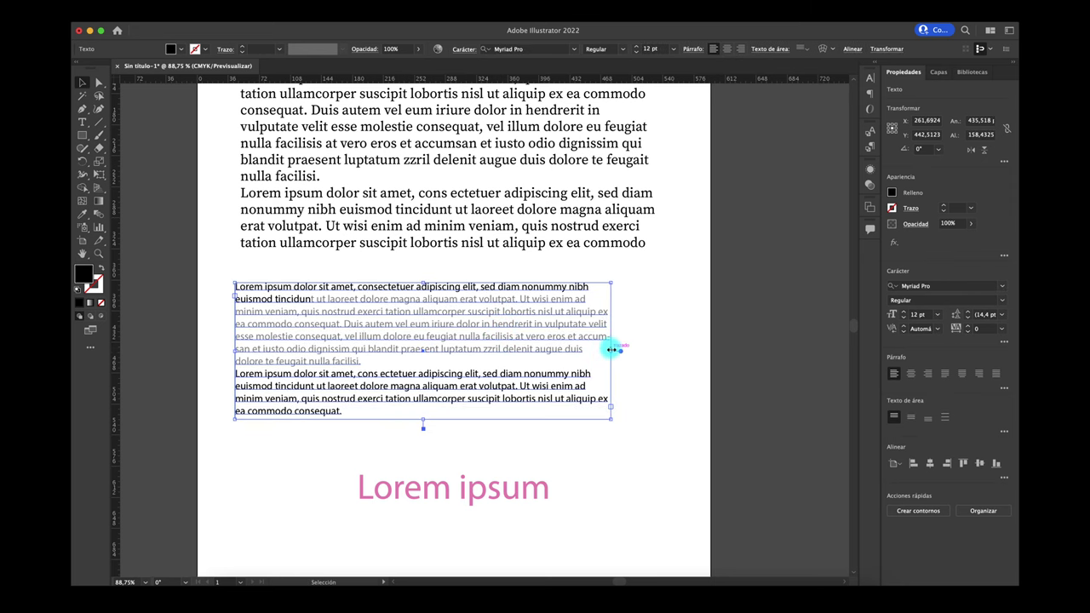
- Narrow the Myriad frame and turn off its hyphenation (Separar)
left_click_drag(610, 349, 535, 349)
scroll(524, 351, "up", 5)
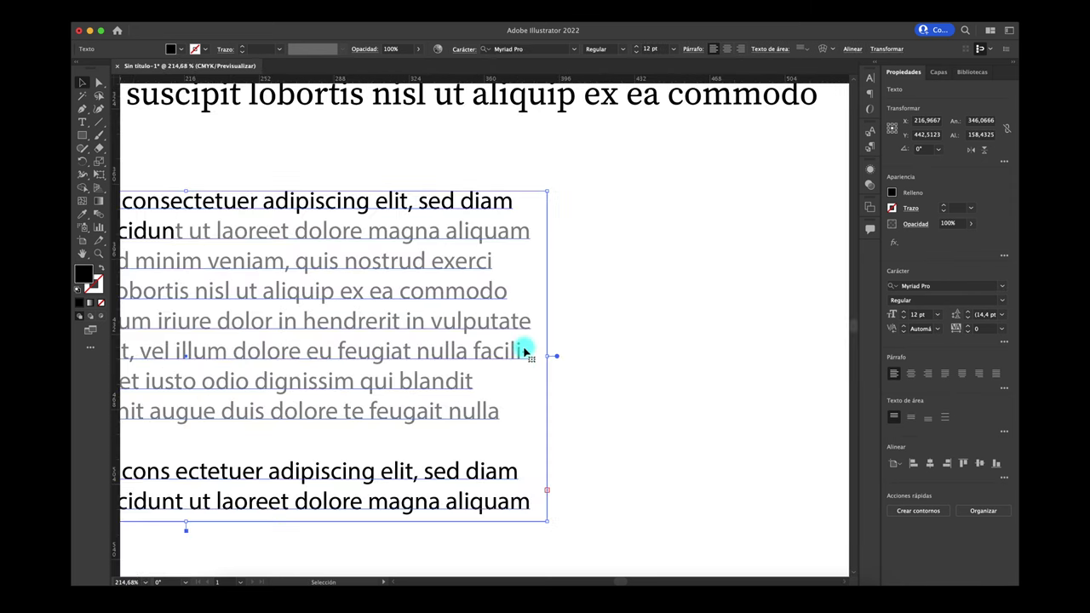
left_click(695, 50)
left_click(565, 137)
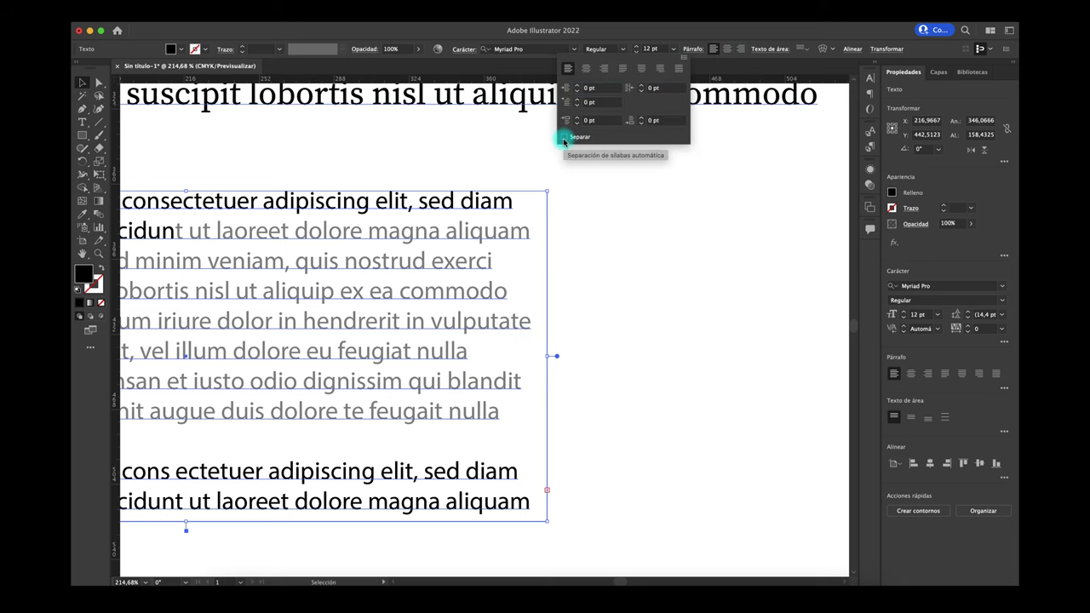
- Move the Myriad block up under the serif text, and the heading up toward it
scroll(588, 298, "down", 3)
scroll(553, 306, "down", 2)
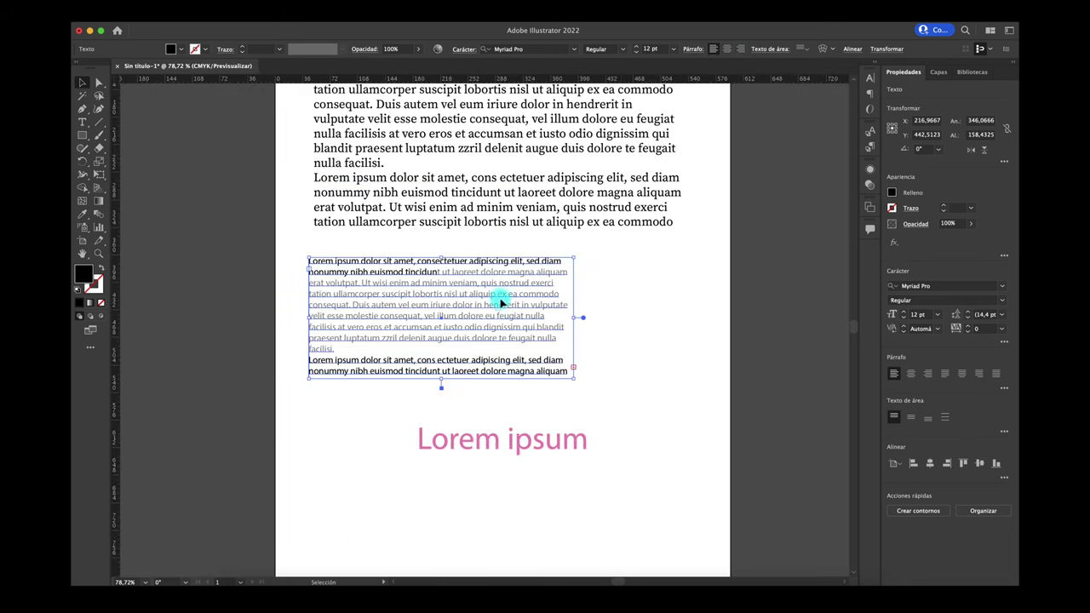
left_click_drag(488, 293, 493, 277)
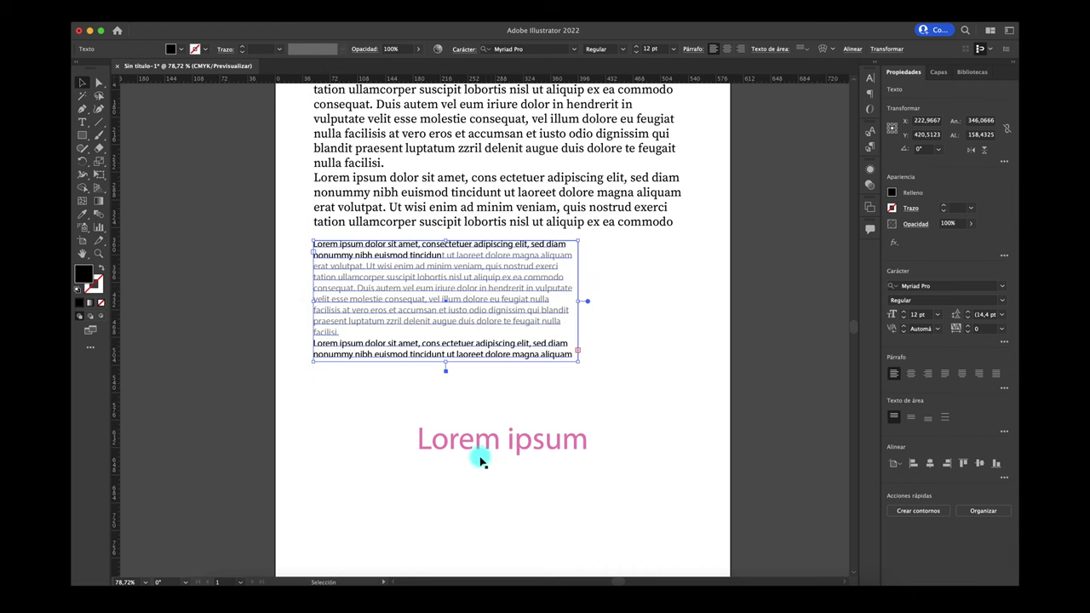
mouse_move(476, 447)
left_mouse_down()
mouse_move(396, 401)
mouse_move(506, 412)
left_mouse_up()
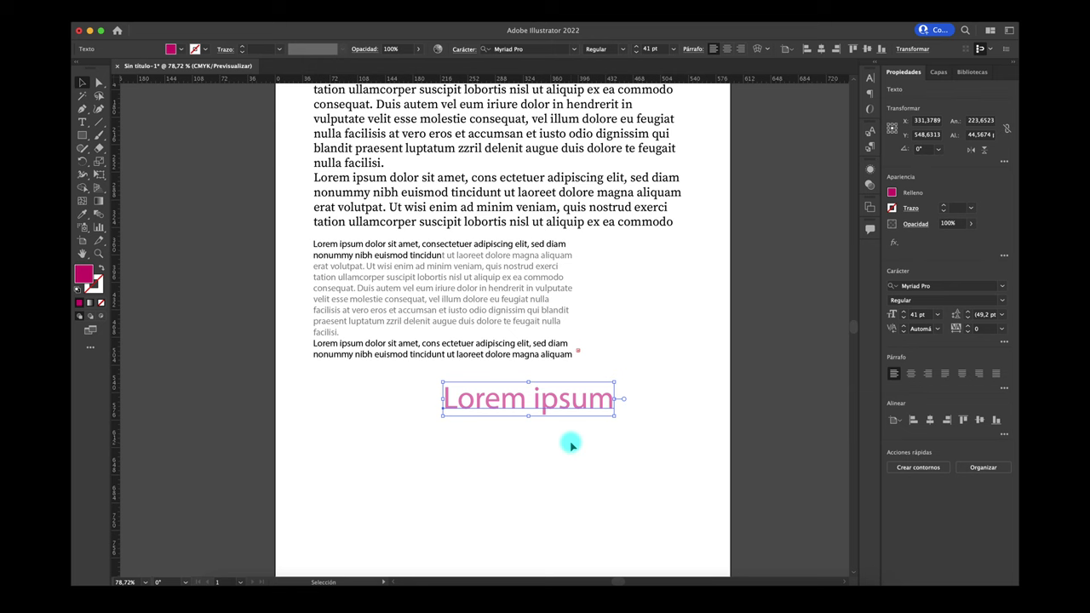
- Scroll up to review the finished page layout
scroll(595, 302, "up", 5)
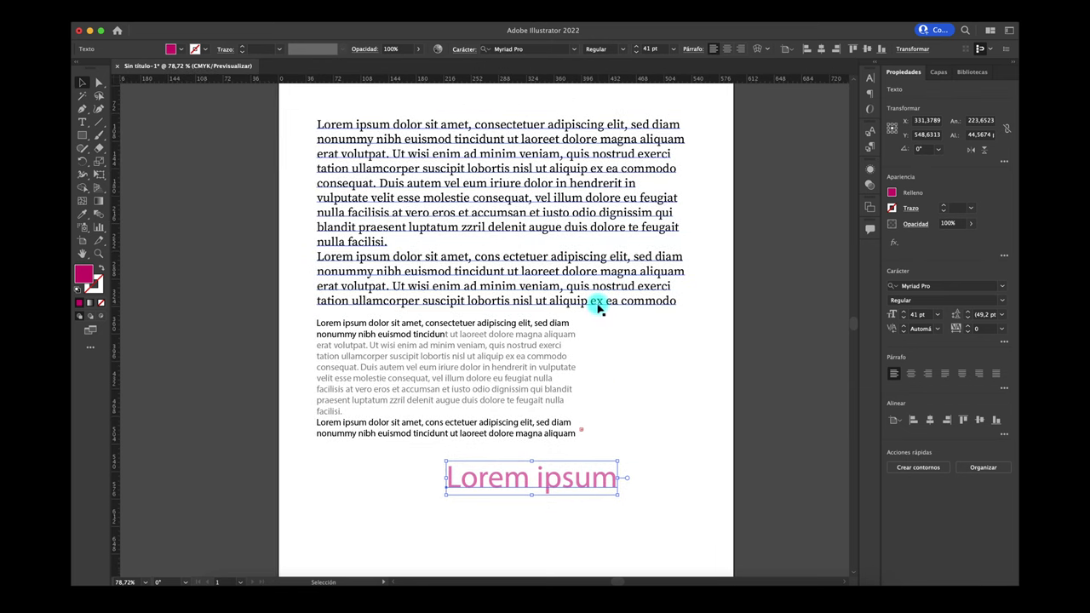